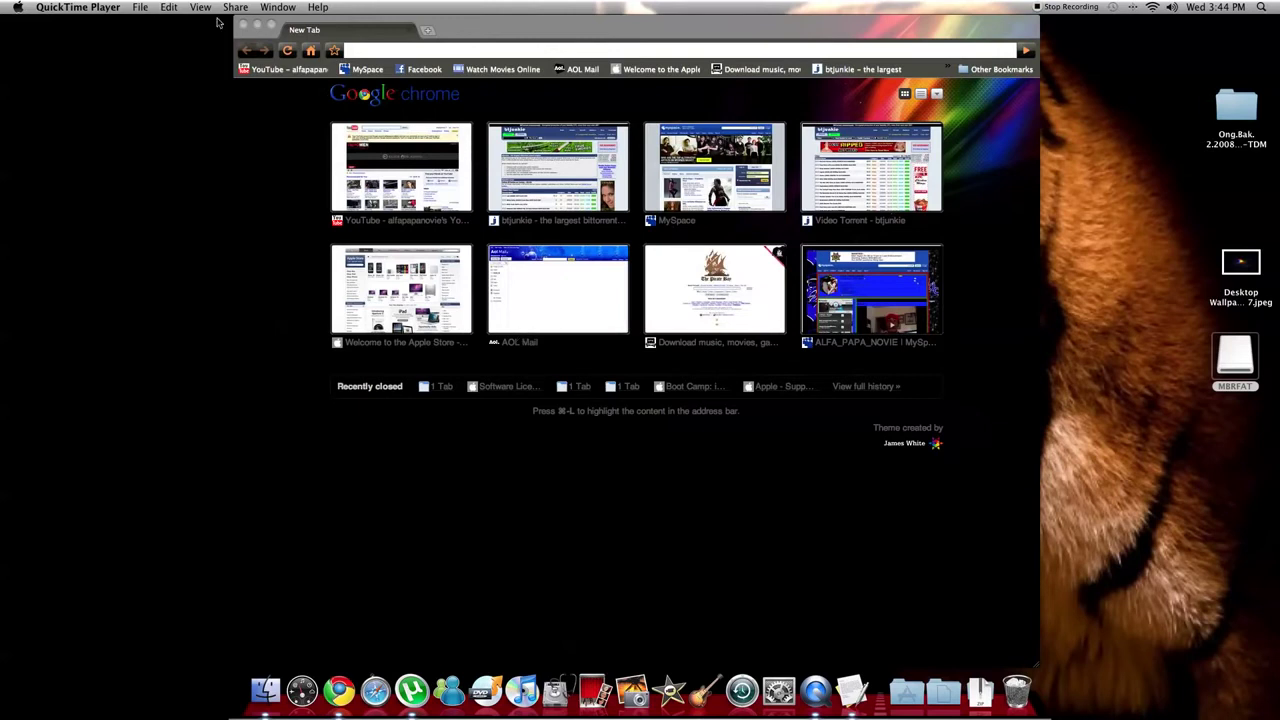
- Open Disk Utility and set the volume scheme of the 8.02 GB Patriot Memory drive to 1 Partition
click(257, 23)
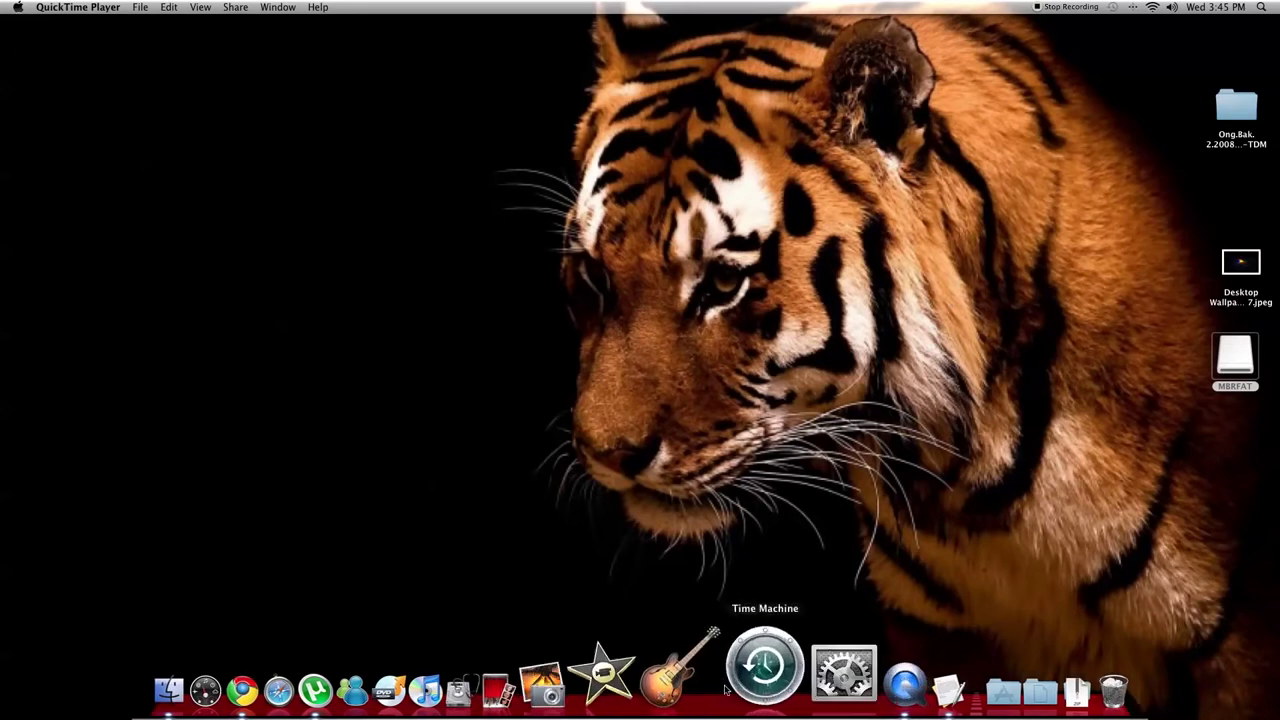
click(540, 680)
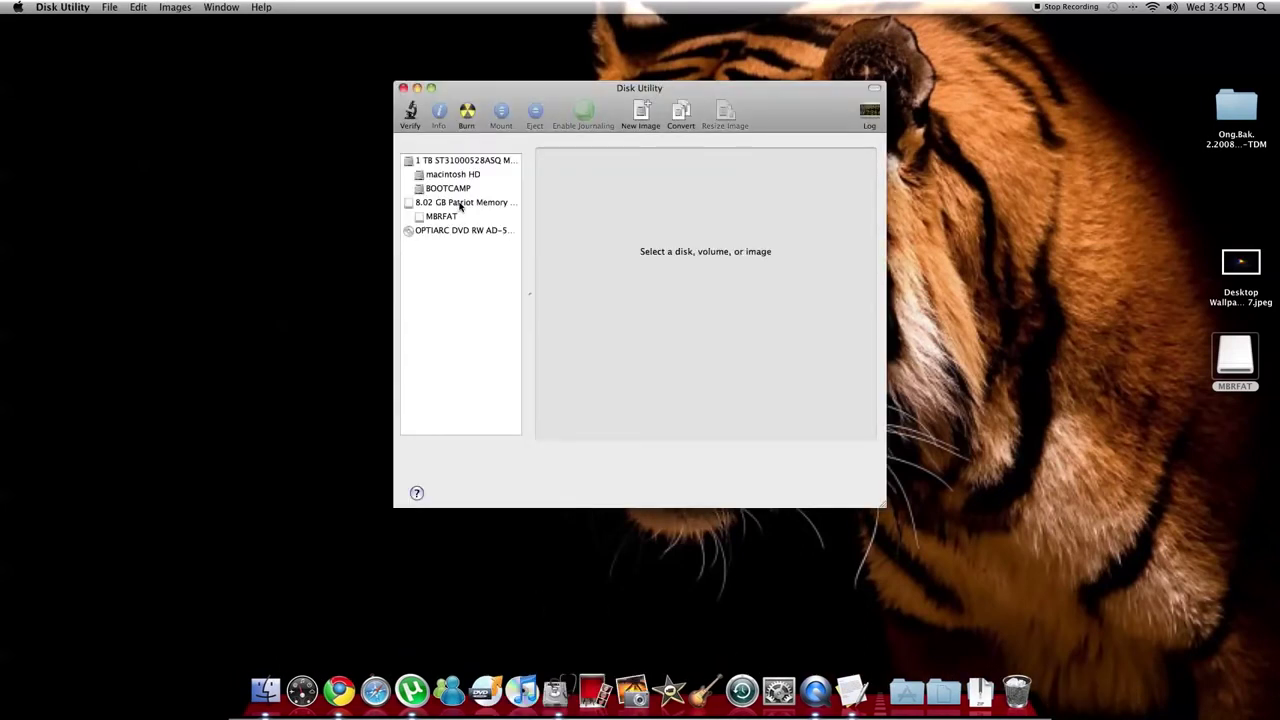
click(460, 203)
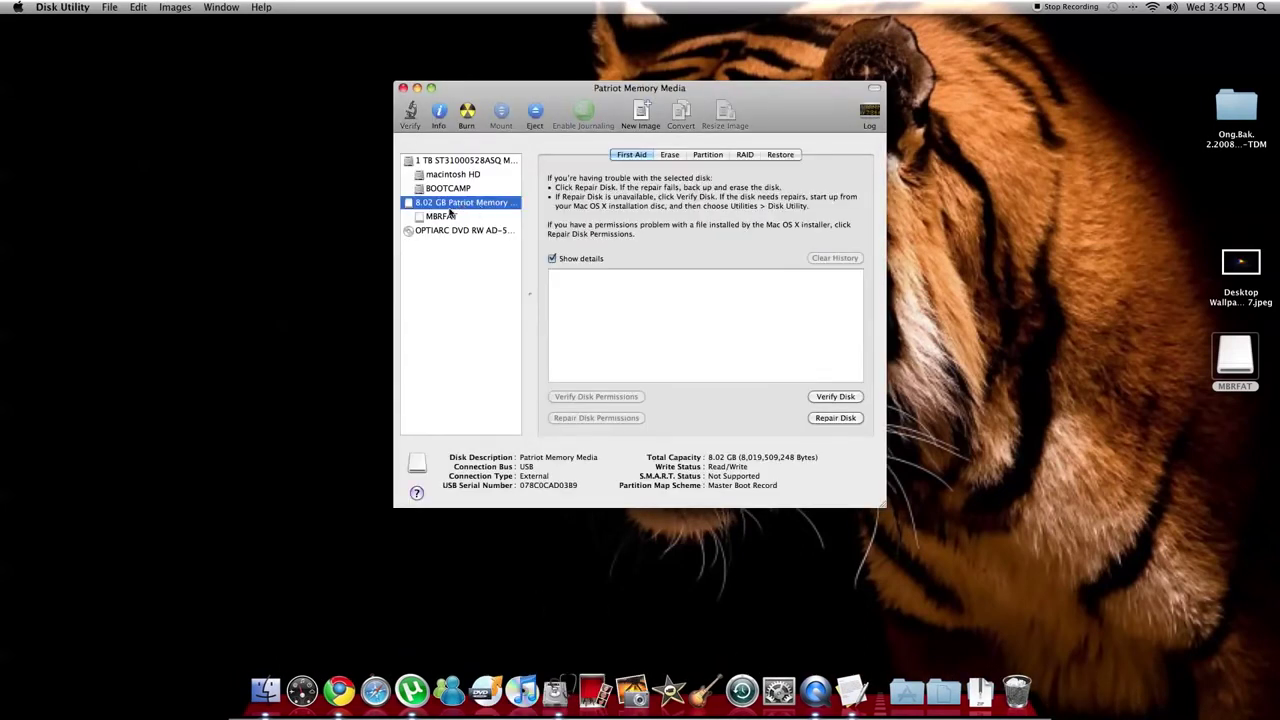
click(720, 155)
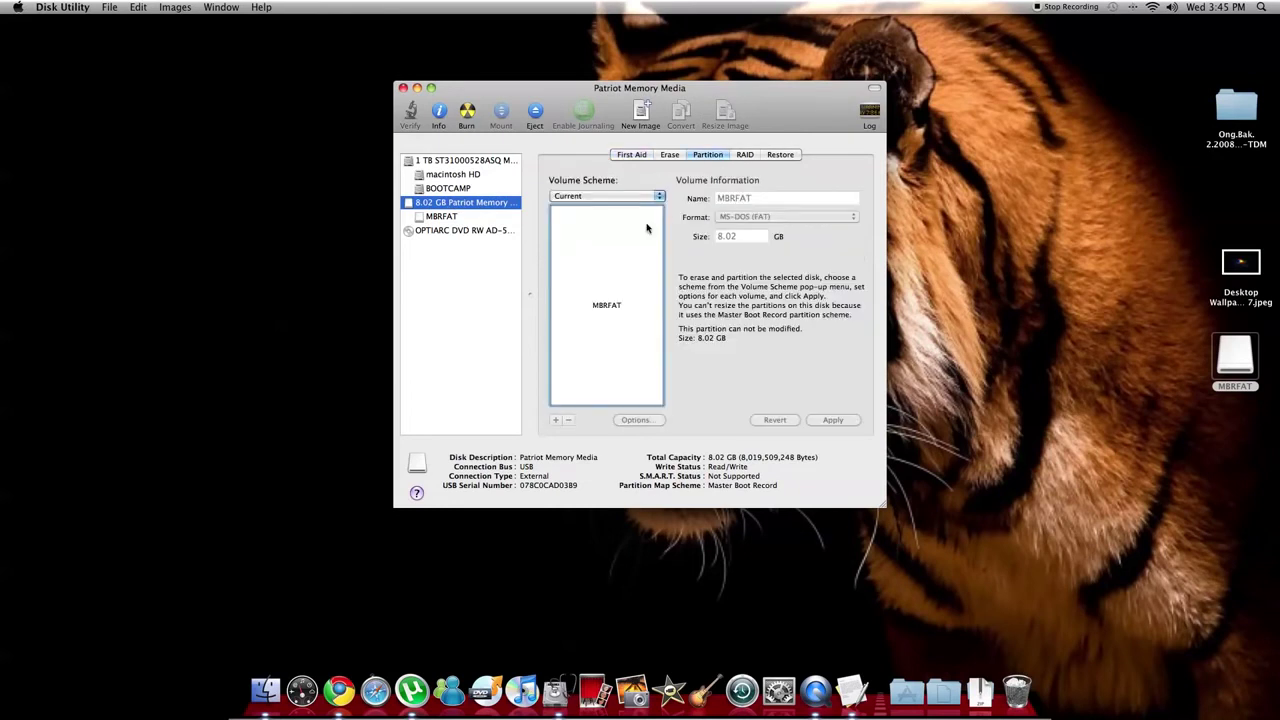
click(659, 197)
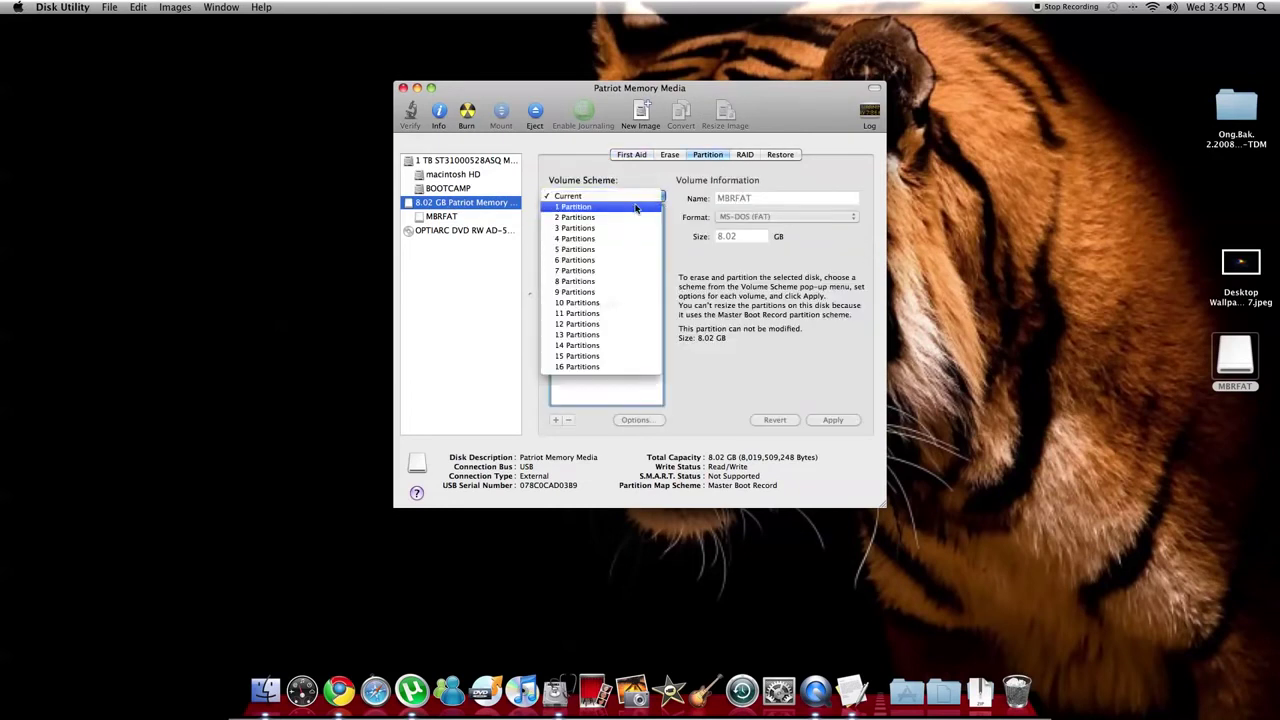
click(636, 207)
- Name the new partition MBRFAT and set its format to MS-DOS (FAT)
click(808, 202)
key(BackSpace)
key(BackSpace)
key(BackSpace)
key(BackSpace)
key(BackSpace)
key(BackSpace)
key(BackSpace)
key(BackSpace)
key(BackSpace)
key(BackSpace)
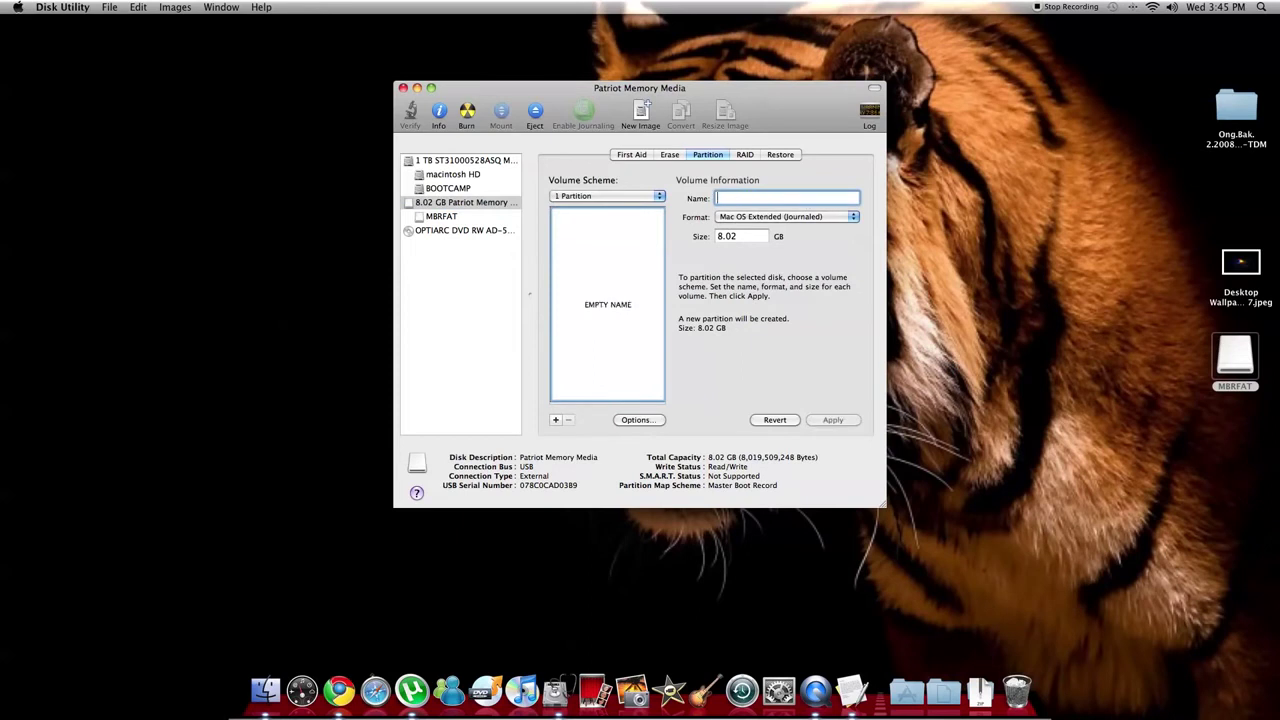
text(MBRFAT)
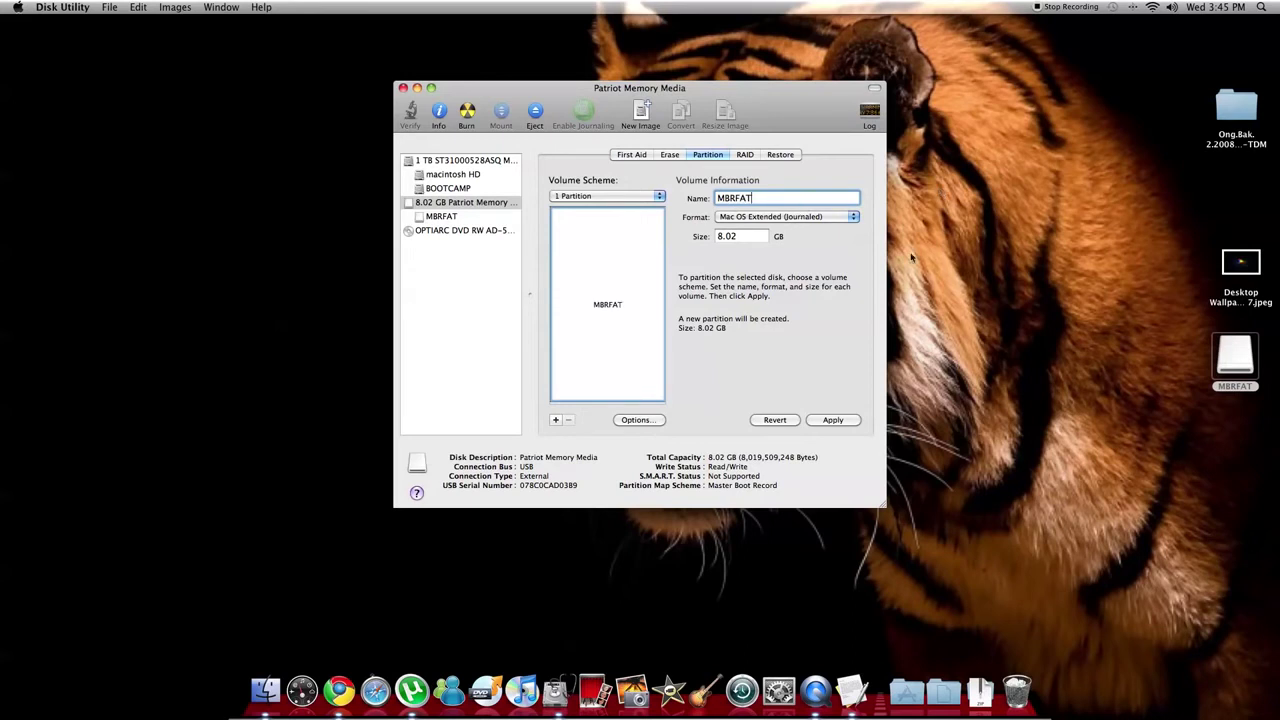
click(856, 220)
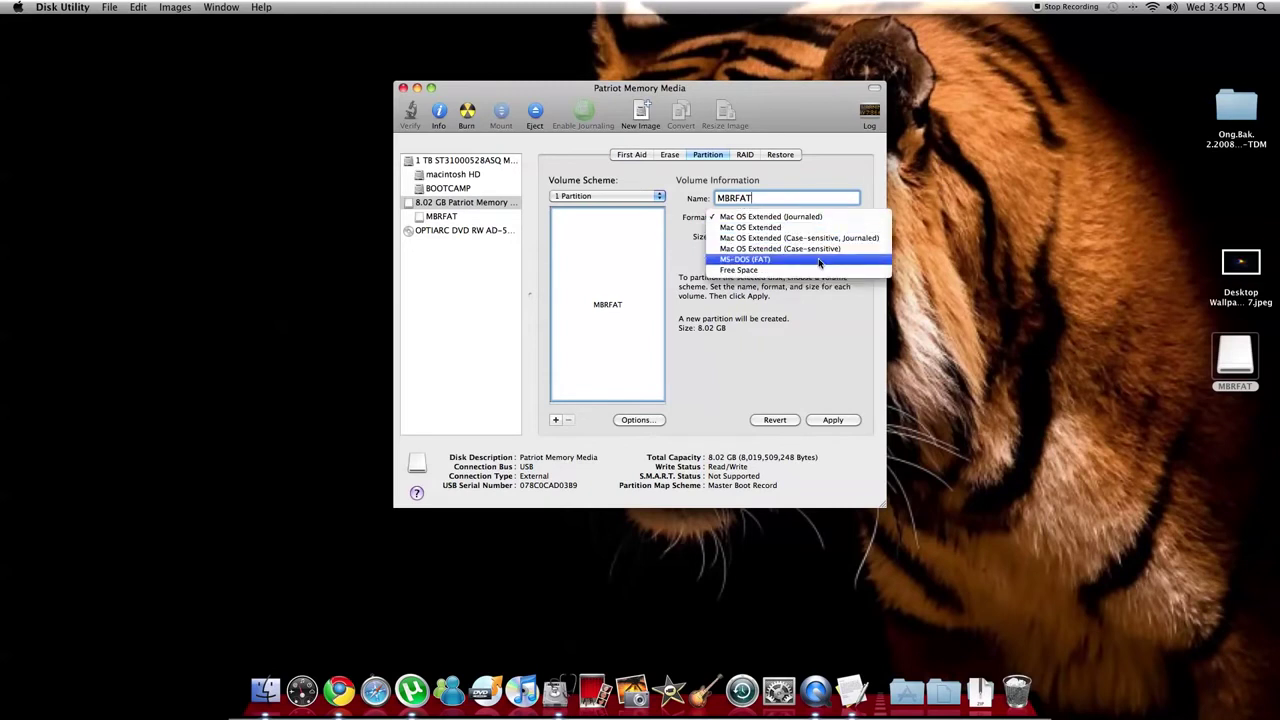
click(819, 262)
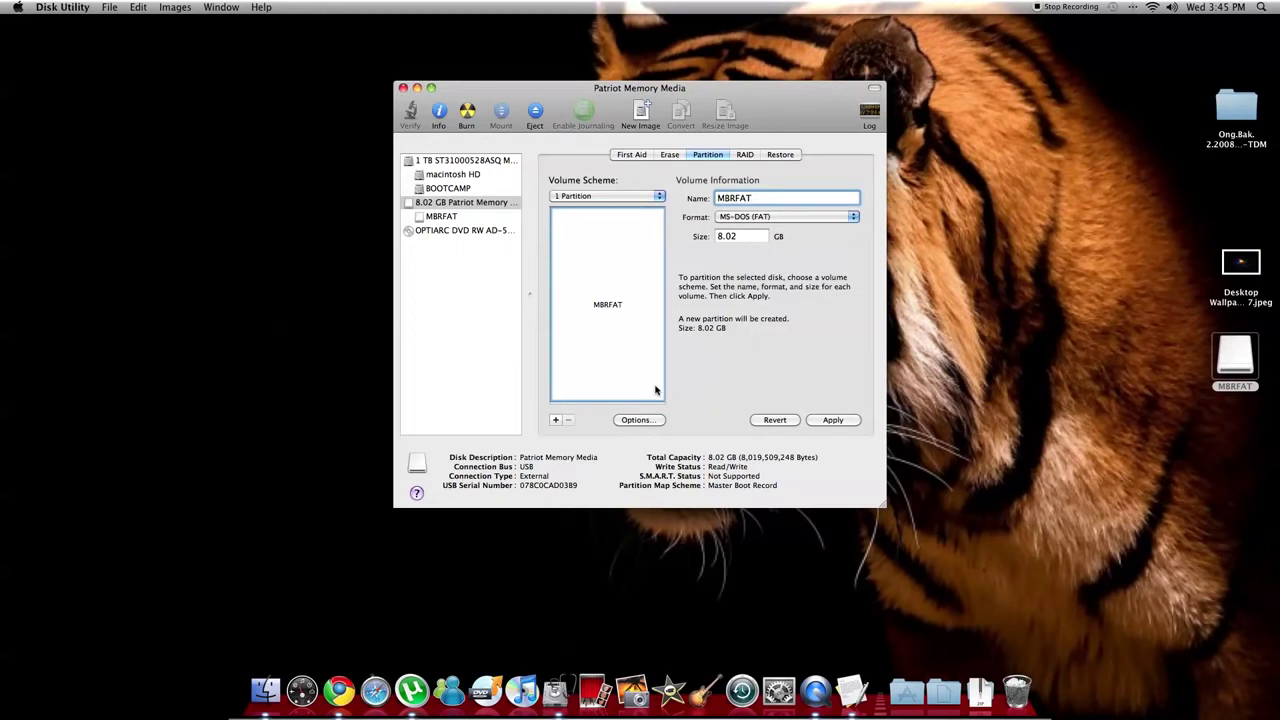
- Confirm the Master Boot Record partition scheme, then cancel applying the partitioning and close Disk Utility
click(641, 421)
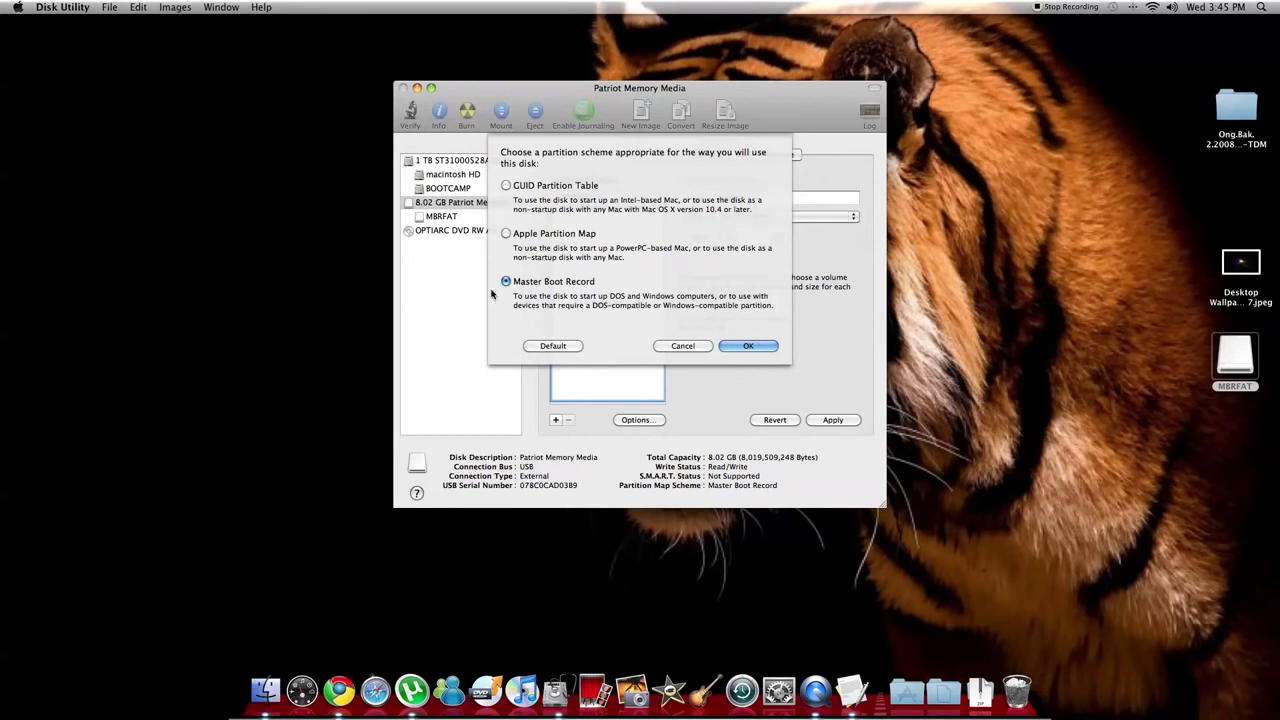
click(769, 348)
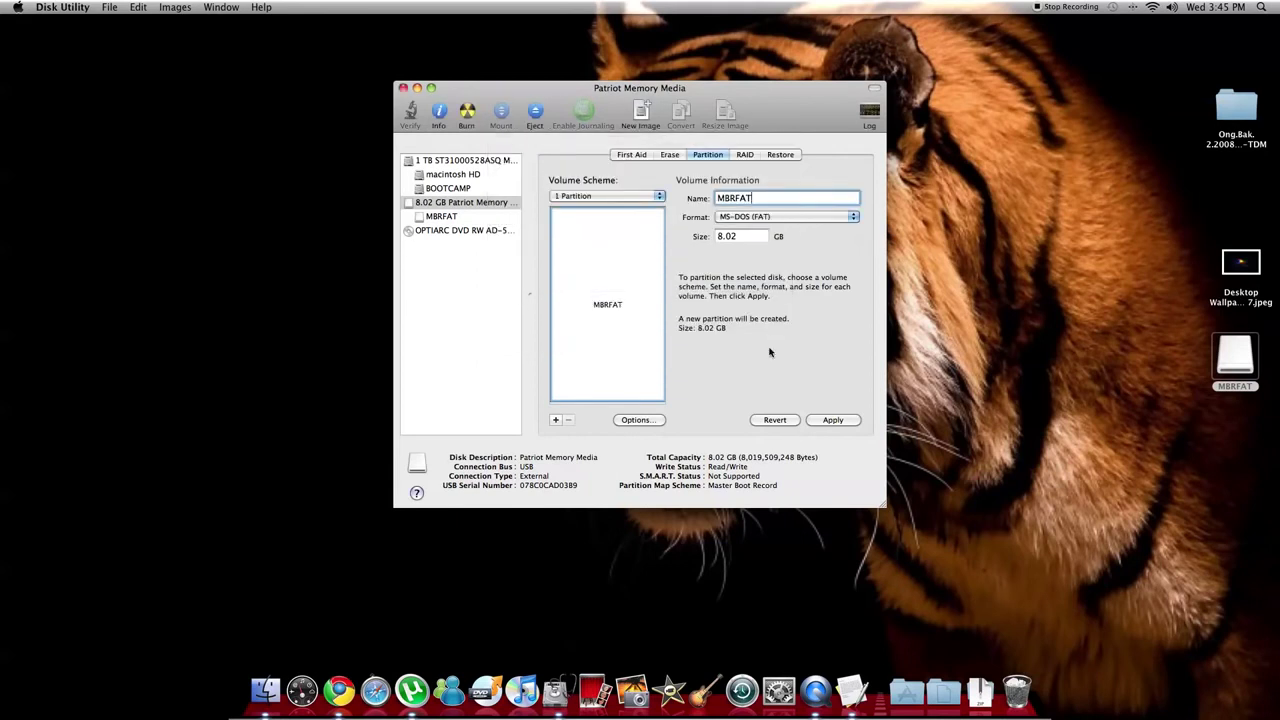
click(850, 424)
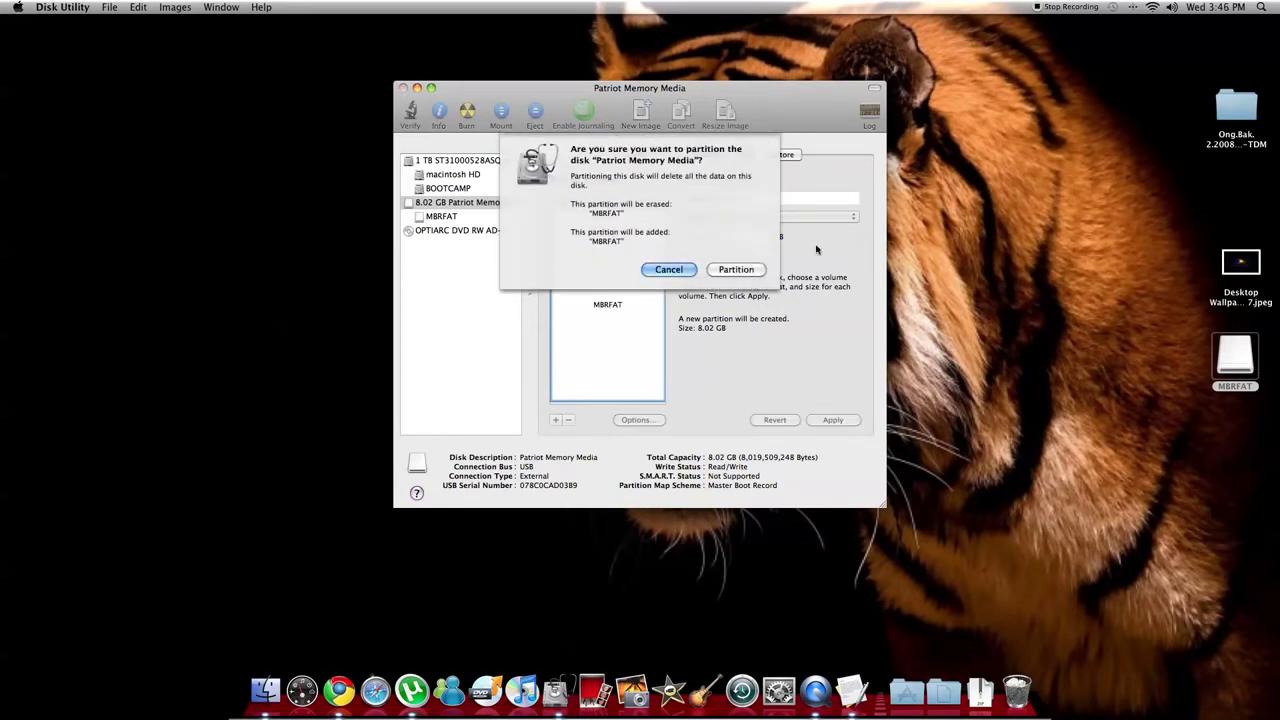
click(682, 270)
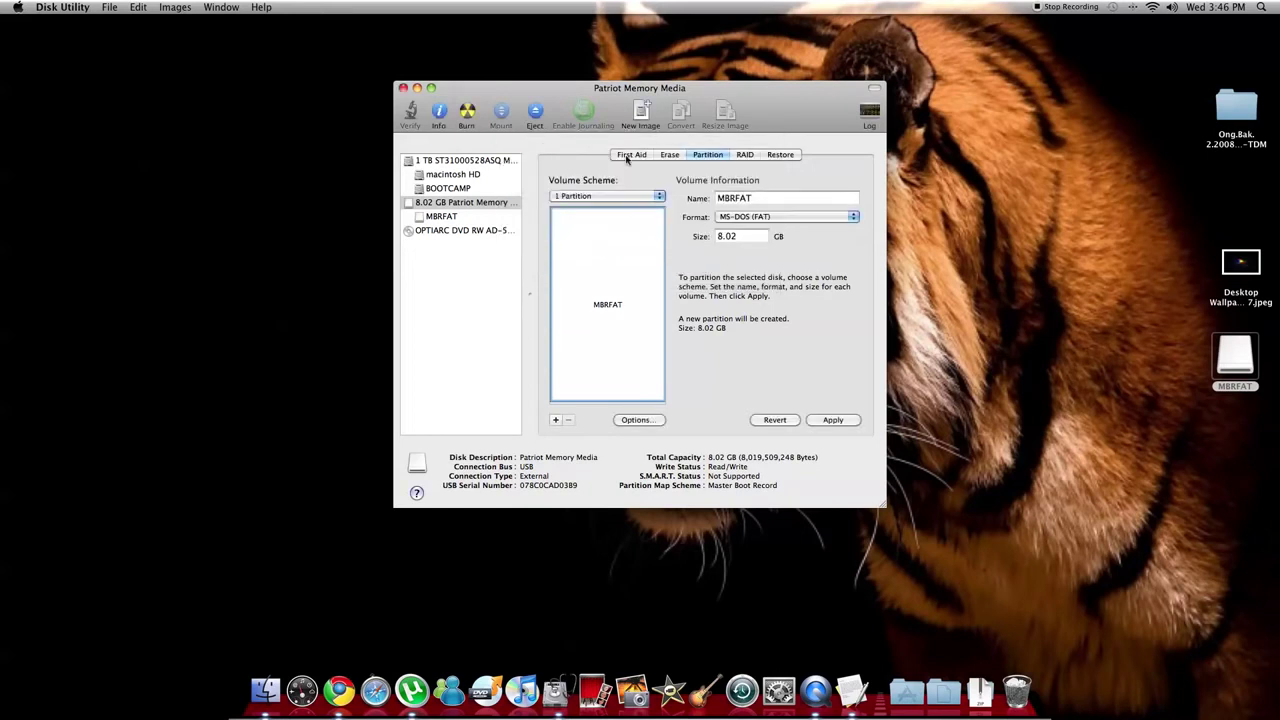
click(403, 92)
click(652, 221)
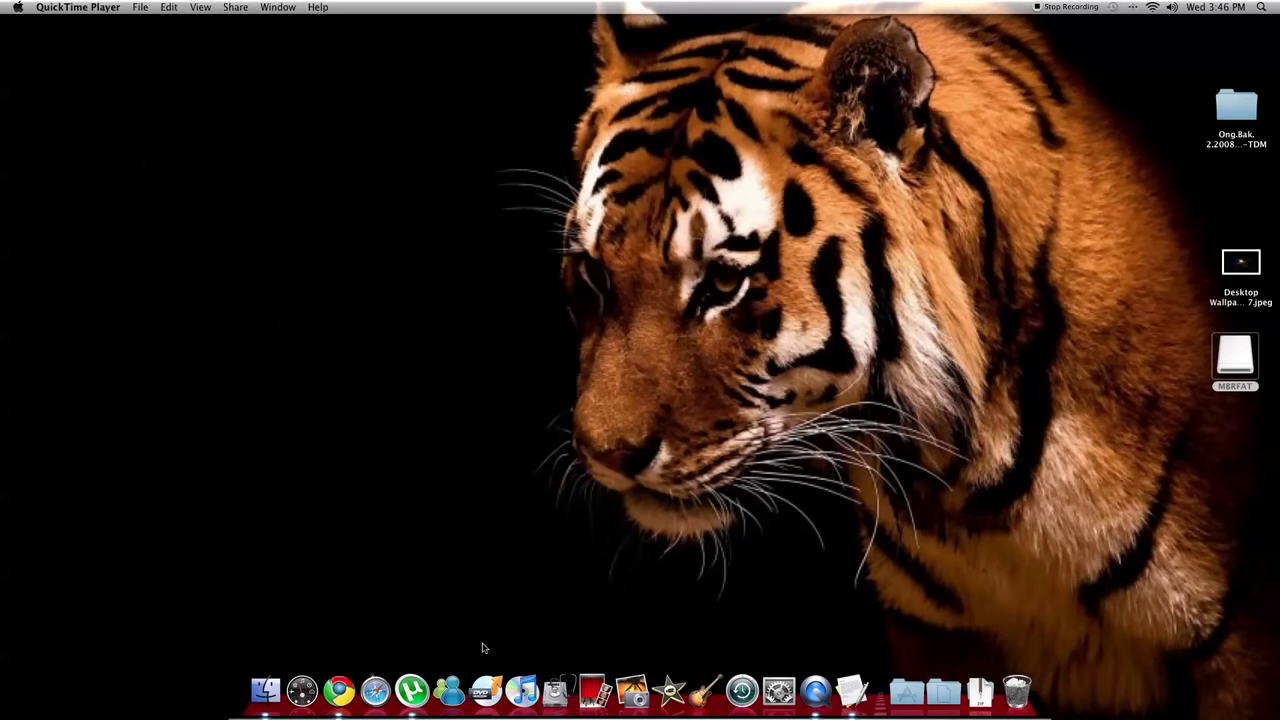
click(338, 676)
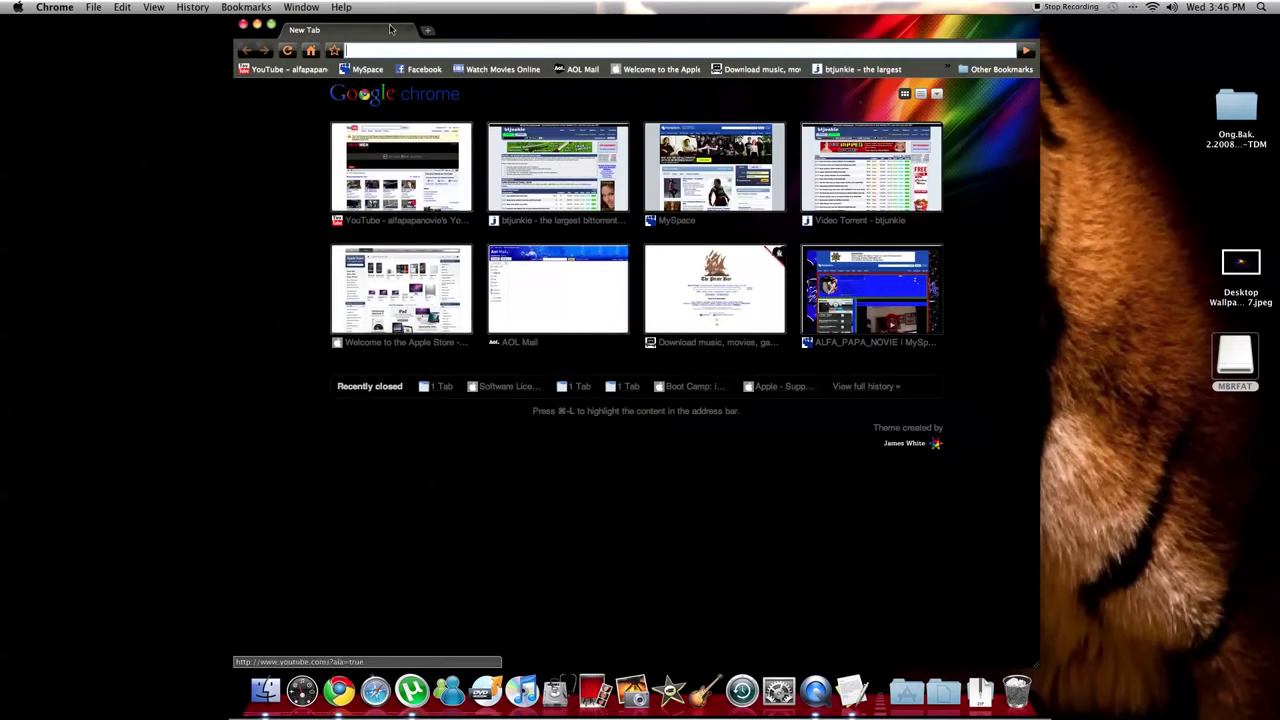
right_click(405, 49)
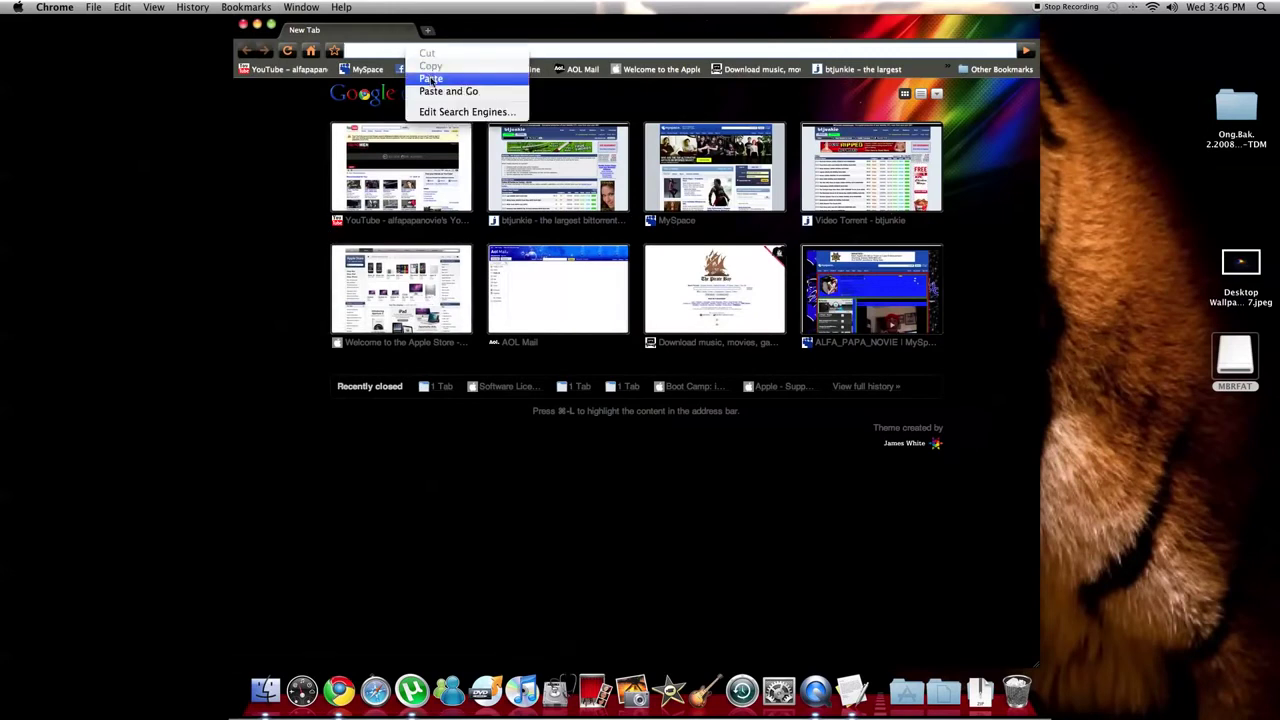
click(431, 80)
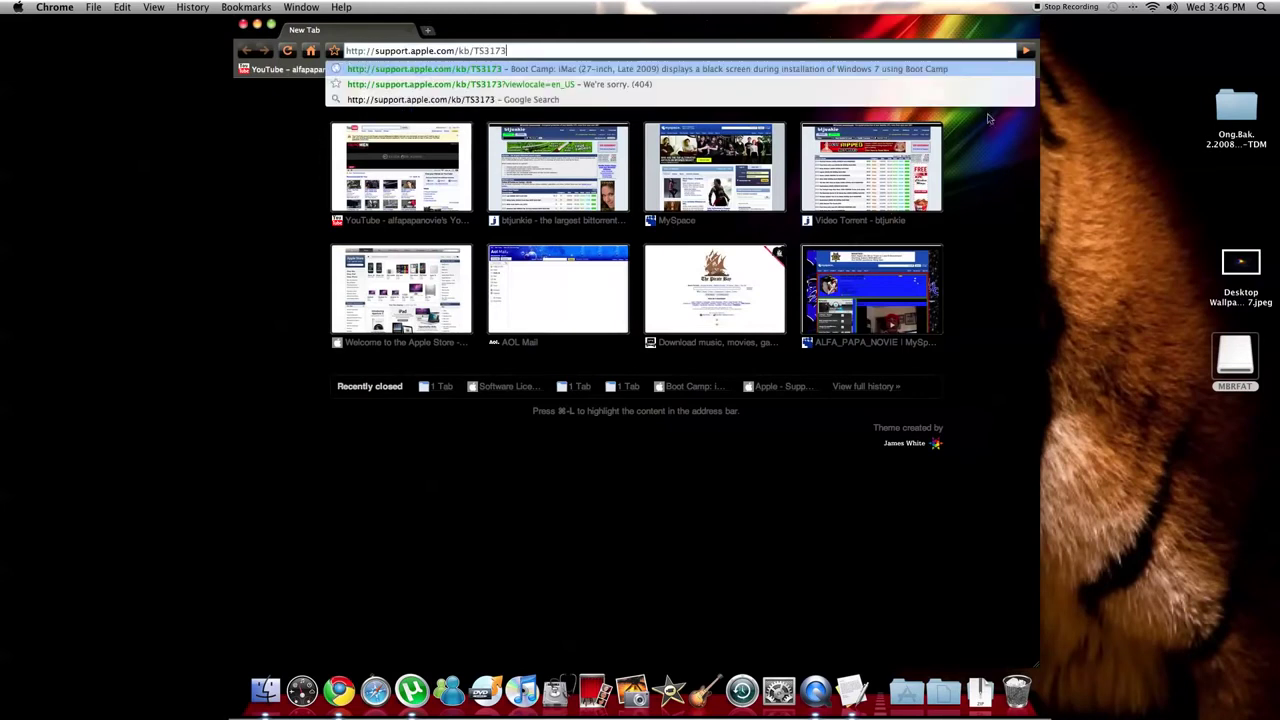
click(1027, 52)
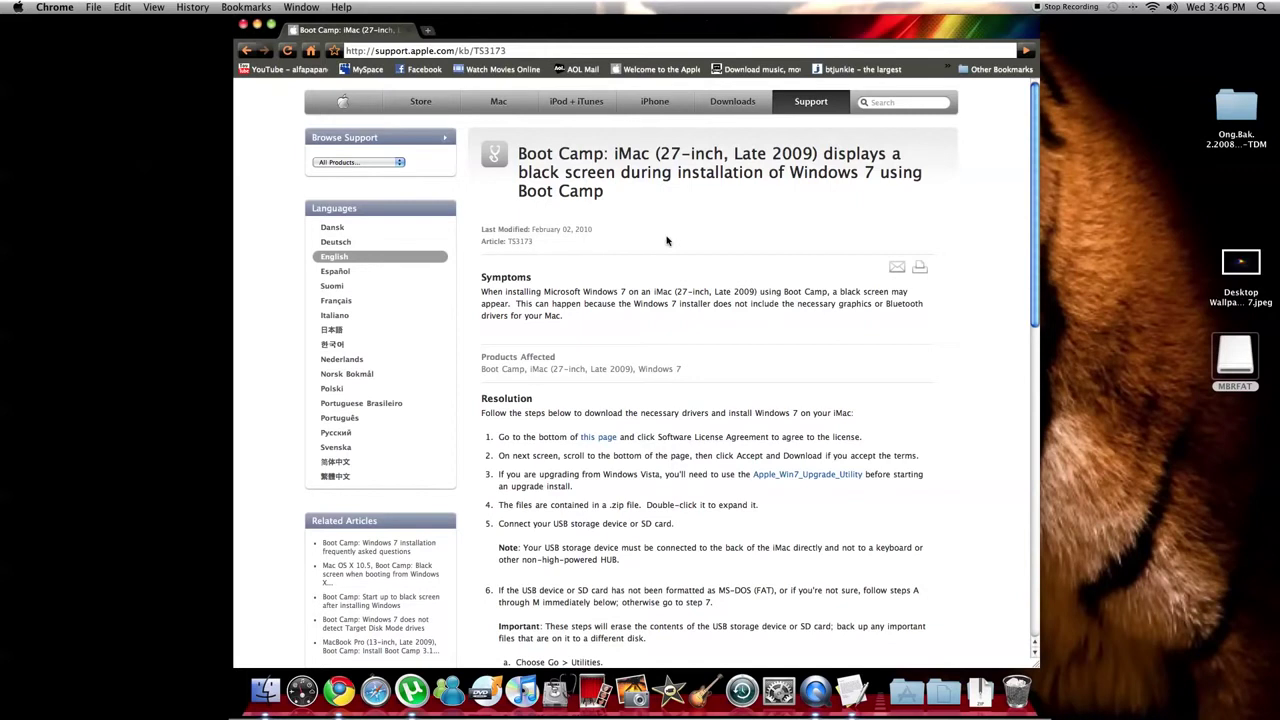
- Follow the article's link to the Software License Agreement and go to its Accept and download link, then minimize the browser
click(600, 440)
scroll(614, 386, down, 20)
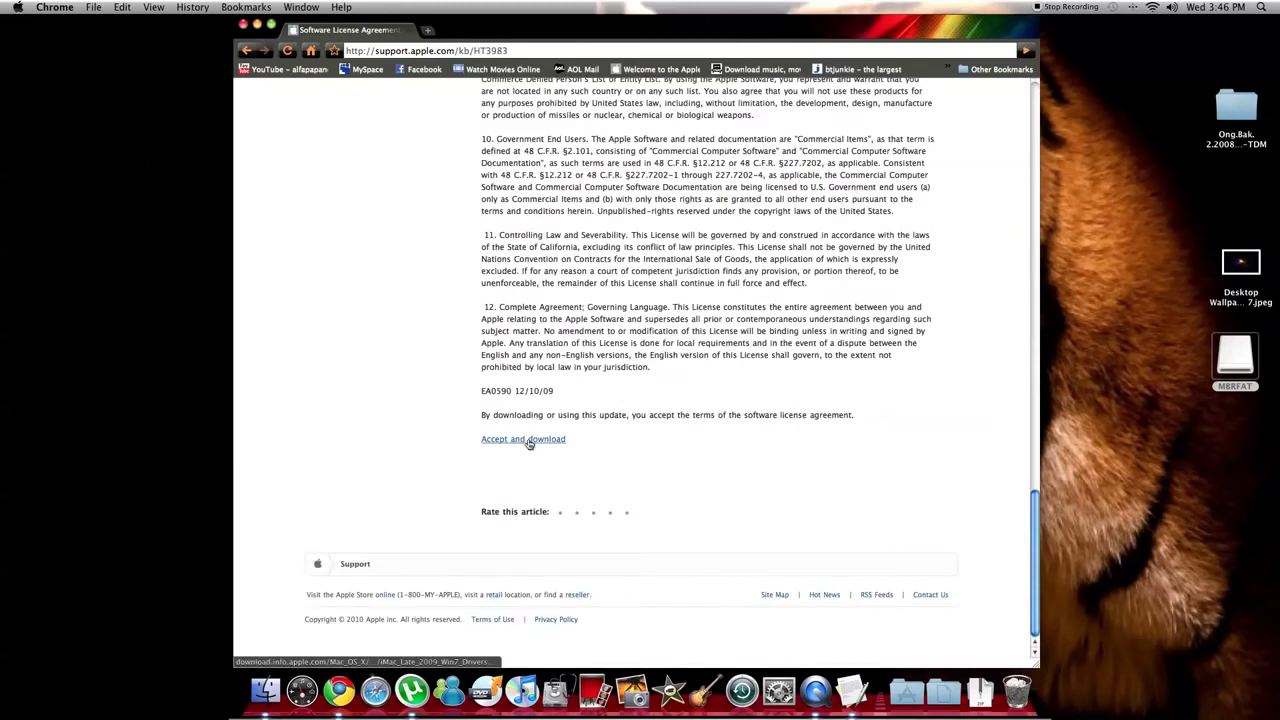
click(256, 22)
- Extract iMac_Late_2009_Win7_Drivers.zip in the Downloads folder and move the extracted folder to the desktop
click(978, 690)
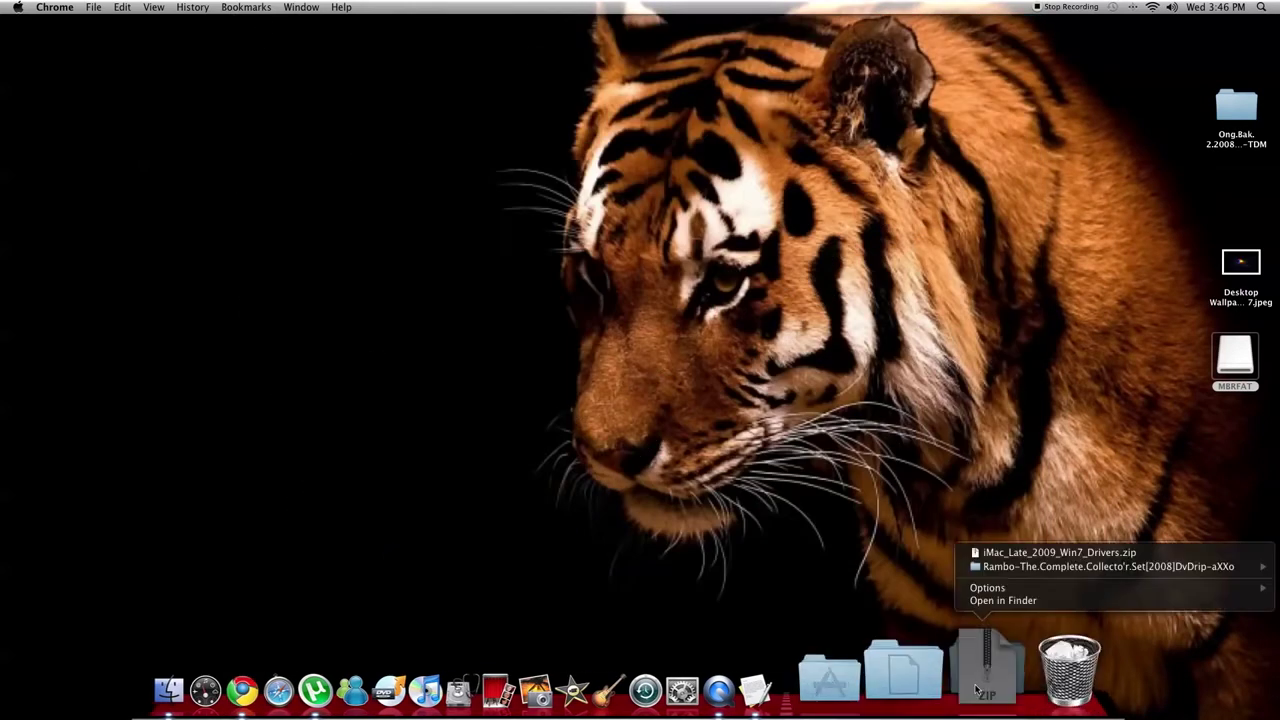
click(1003, 600)
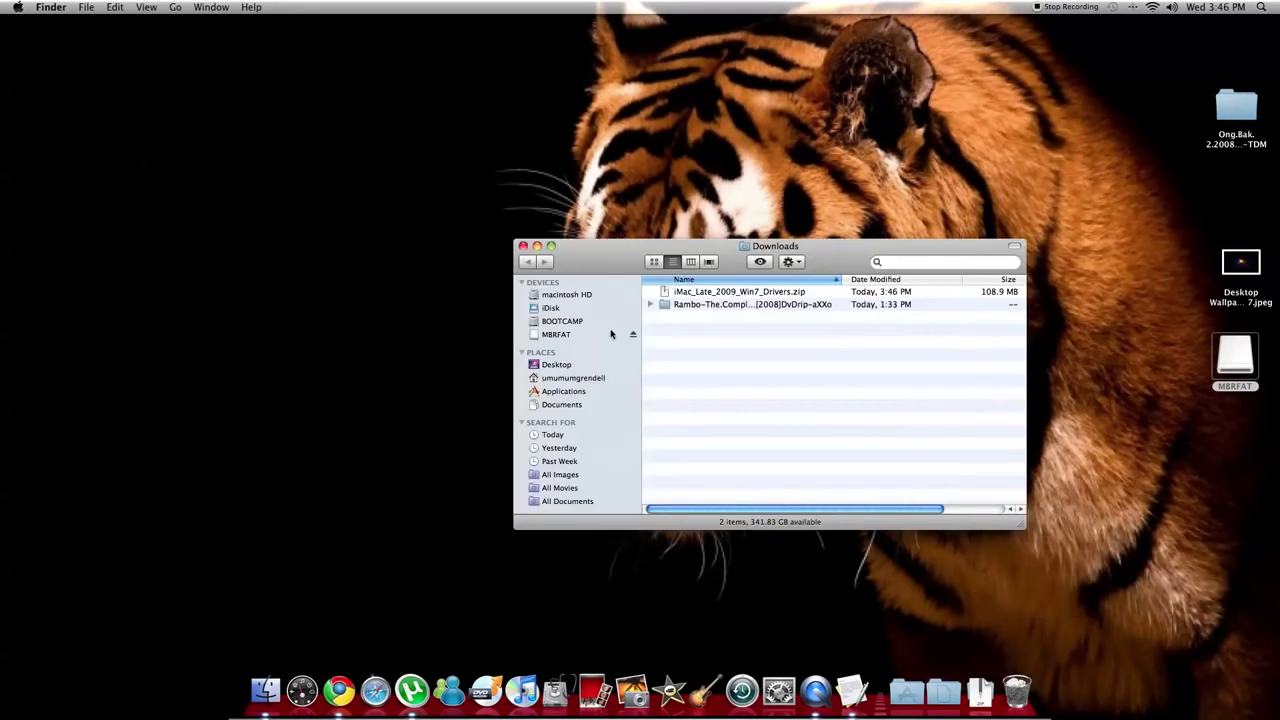
drag(624, 261, 497, 188)
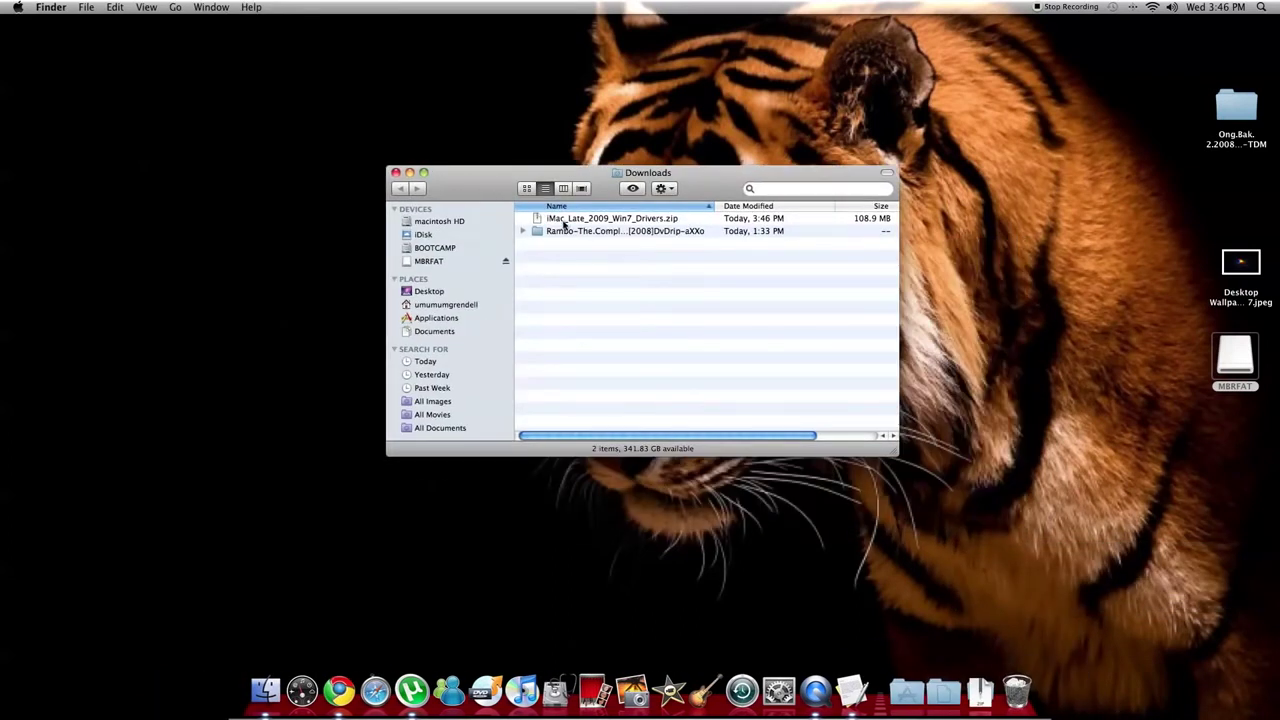
double_click(563, 220)
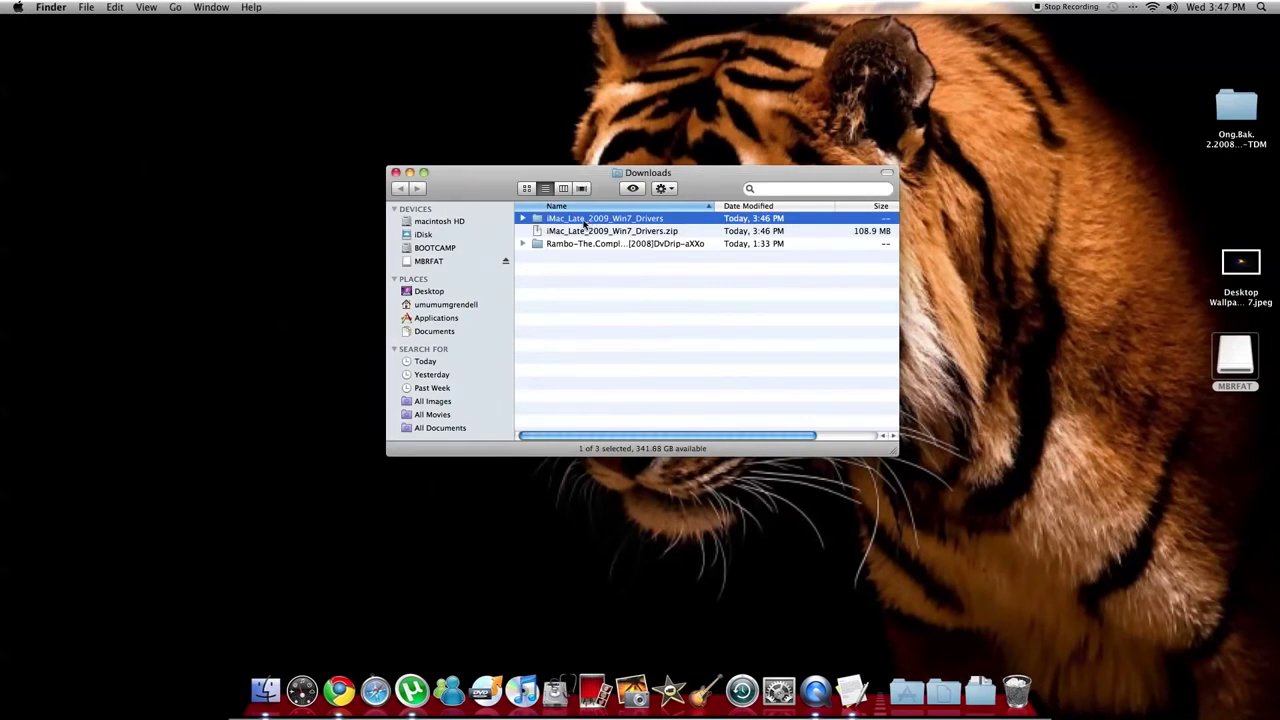
drag(586, 224, 262, 190)
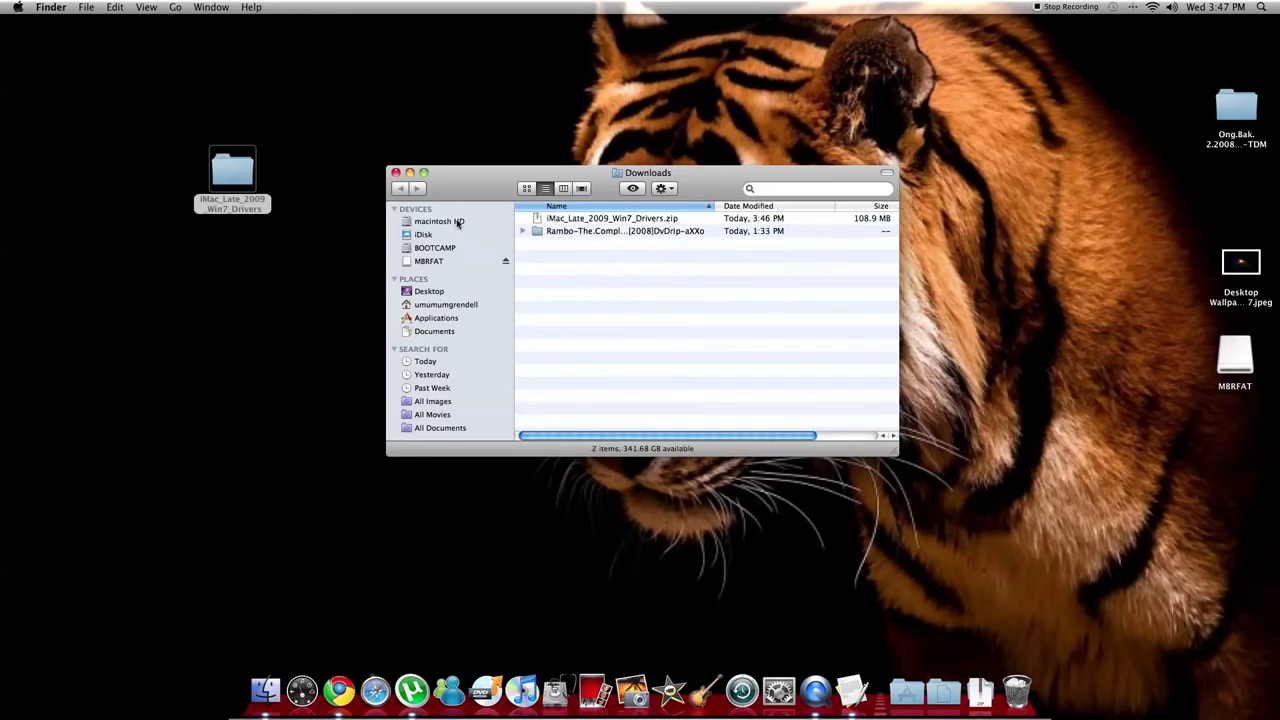
click(395, 172)
- Copy the drivers folder from the desktop's iMac_Late_2009_Win7_Drivers folder to the MBRFAT drive
drag(250, 170, 553, 203)
double_click(546, 206)
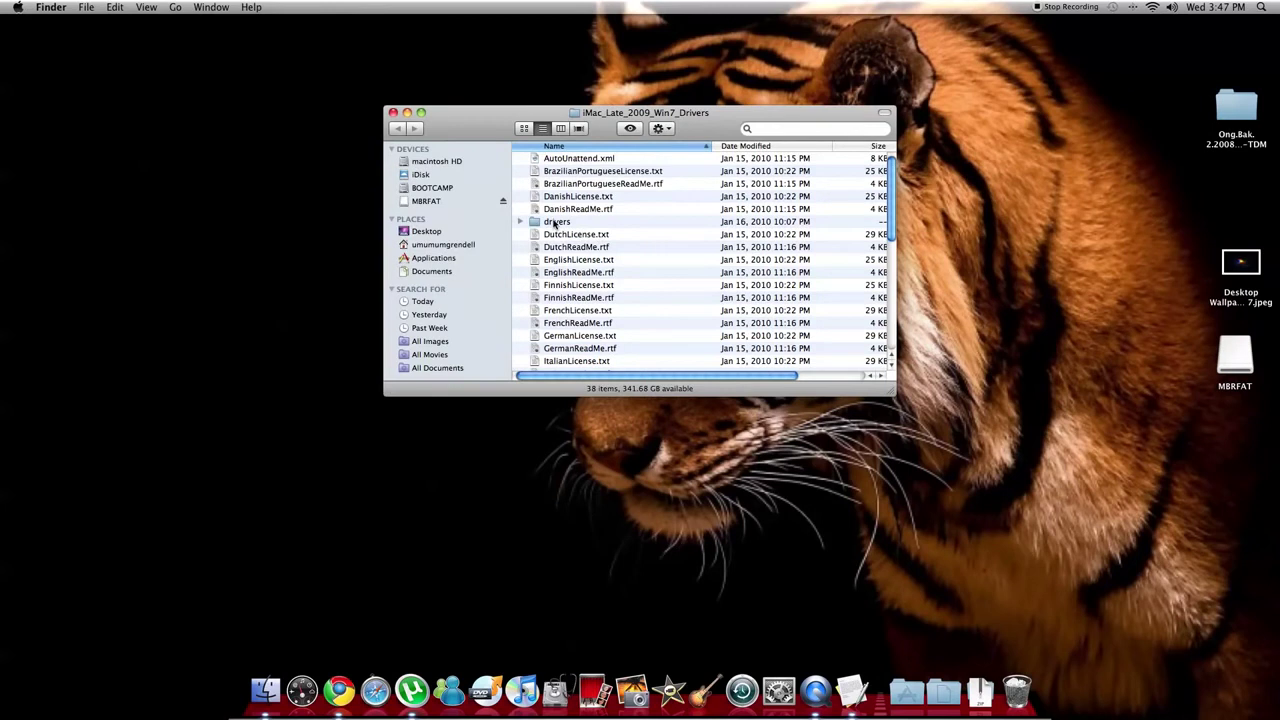
drag(553, 222, 1236, 358)
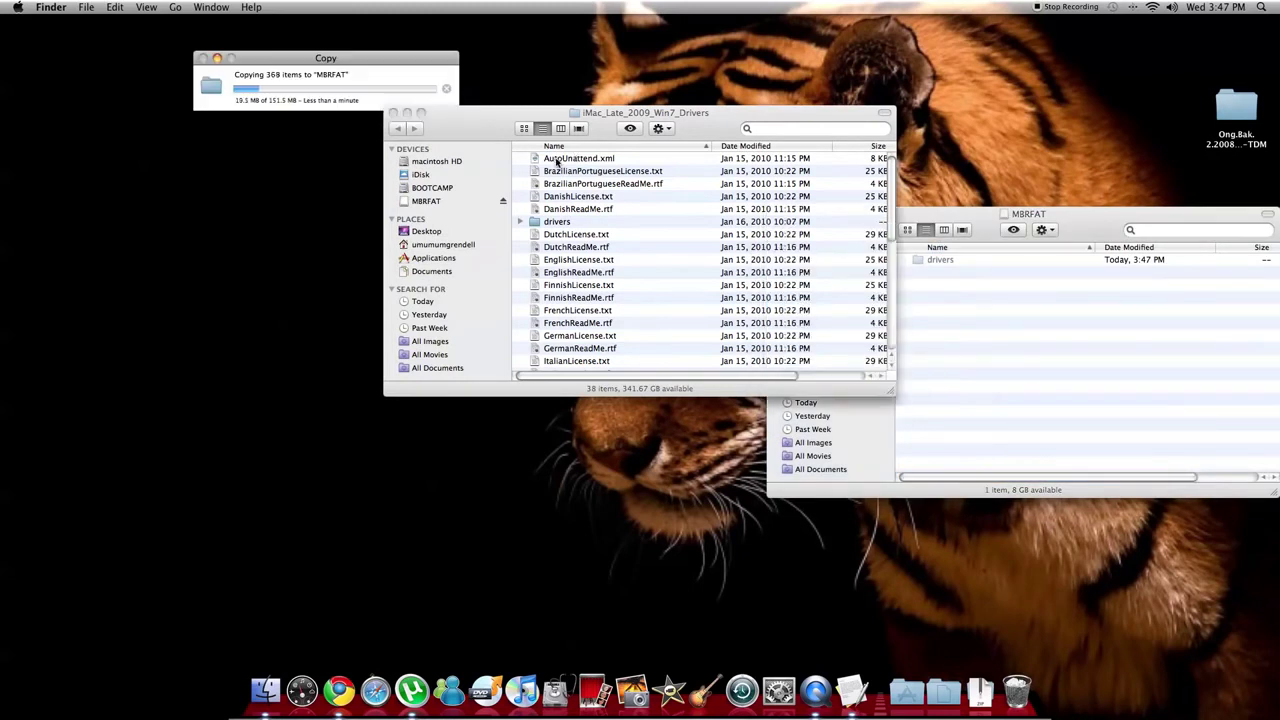
- Copy AutoUnattend.xml from the iMac_Late_2009_Win7_Drivers folder to the MBRFAT drive and close both folder windows
click(553, 160)
click(563, 162)
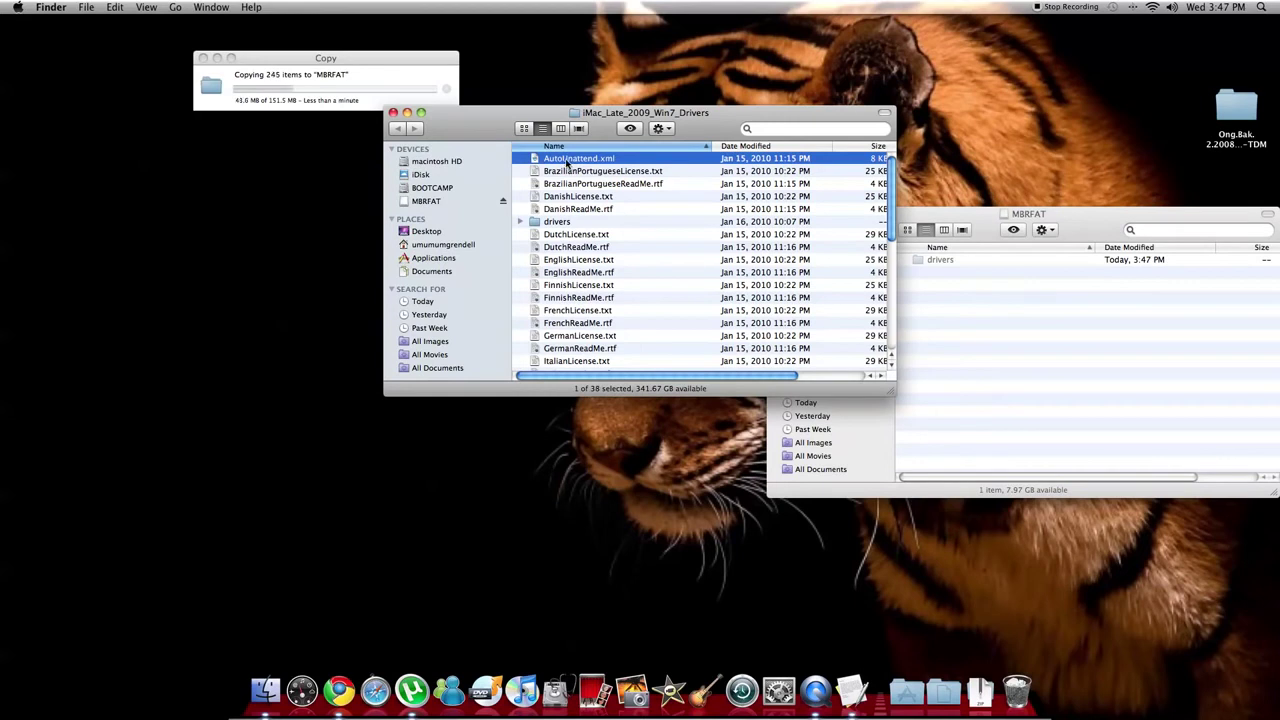
drag(566, 163, 1050, 355)
click(988, 240)
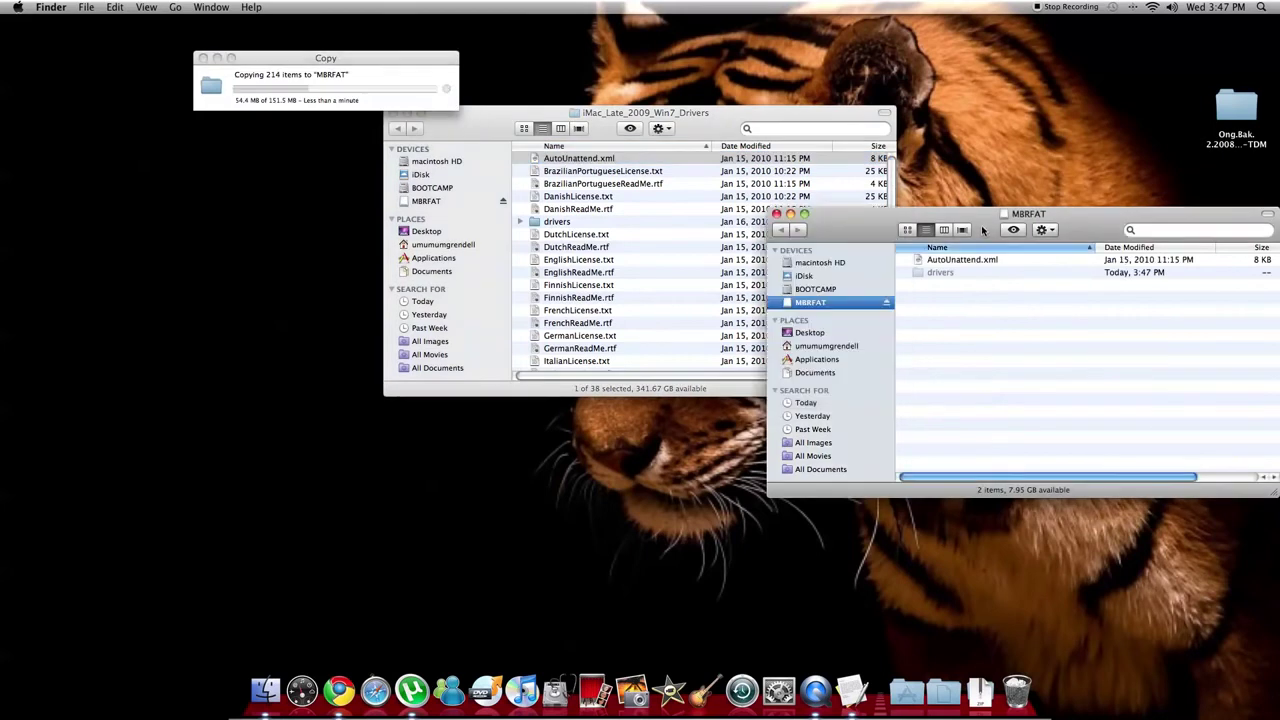
click(775, 215)
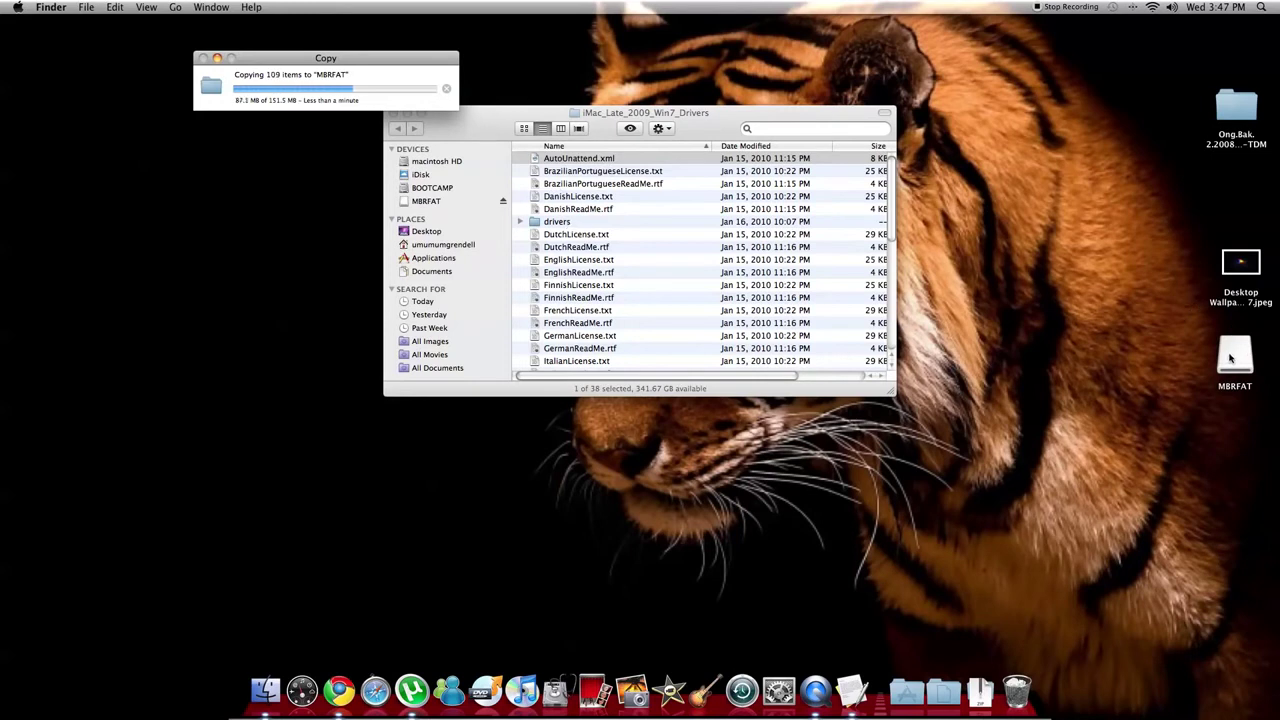
click(391, 113)
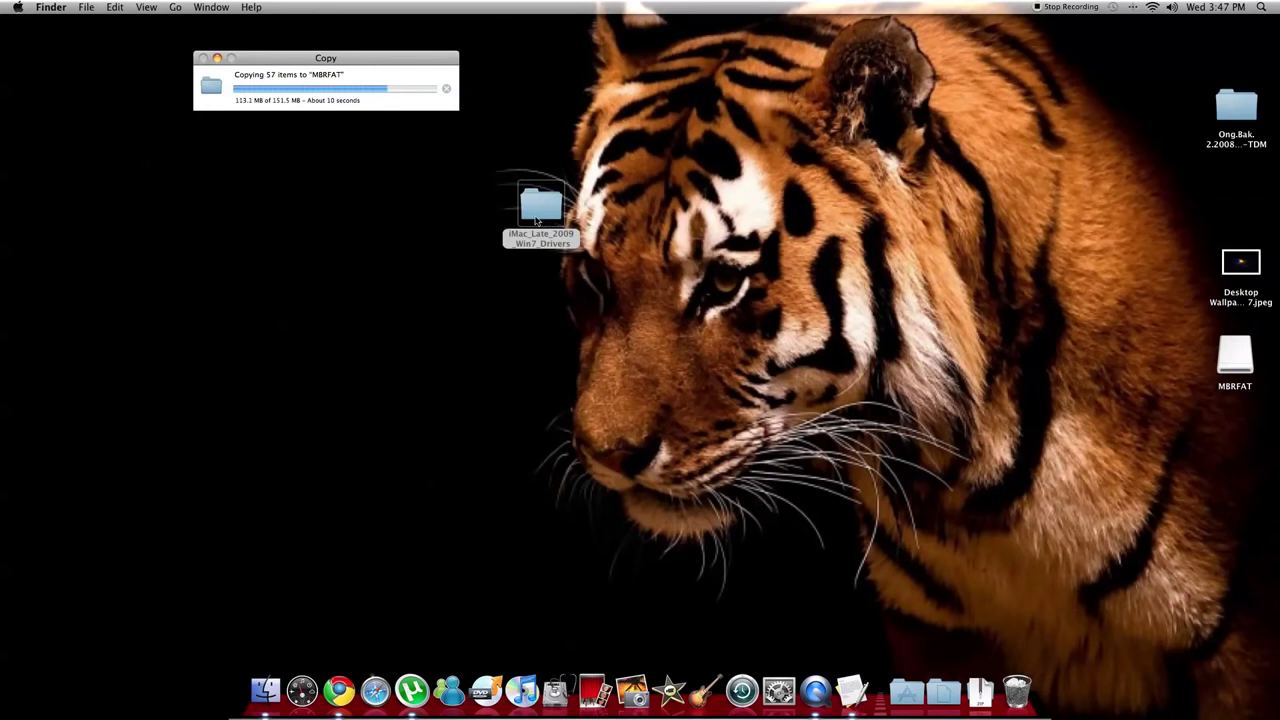
- Move the iMac_Late_2009_Win7_Drivers folder aside to an empty area near the left edge of the desktop
drag(546, 223, 112, 414)
click(420, 322)
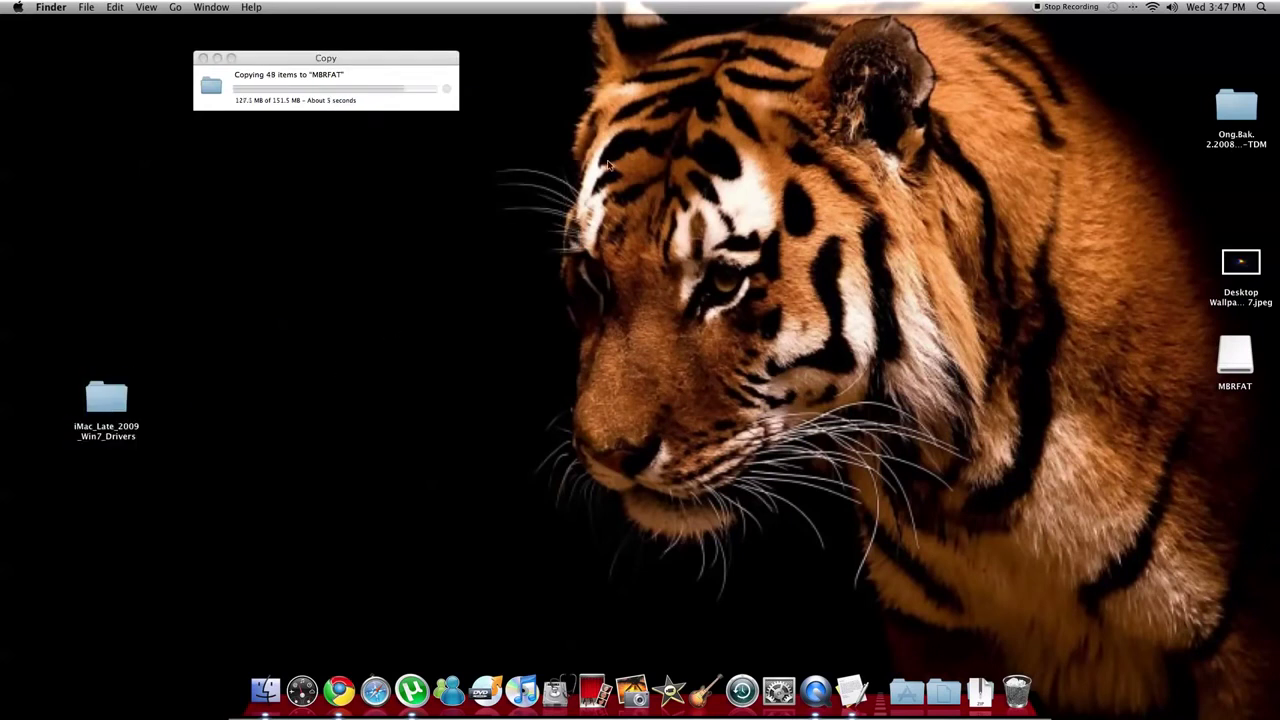
click(405, 58)
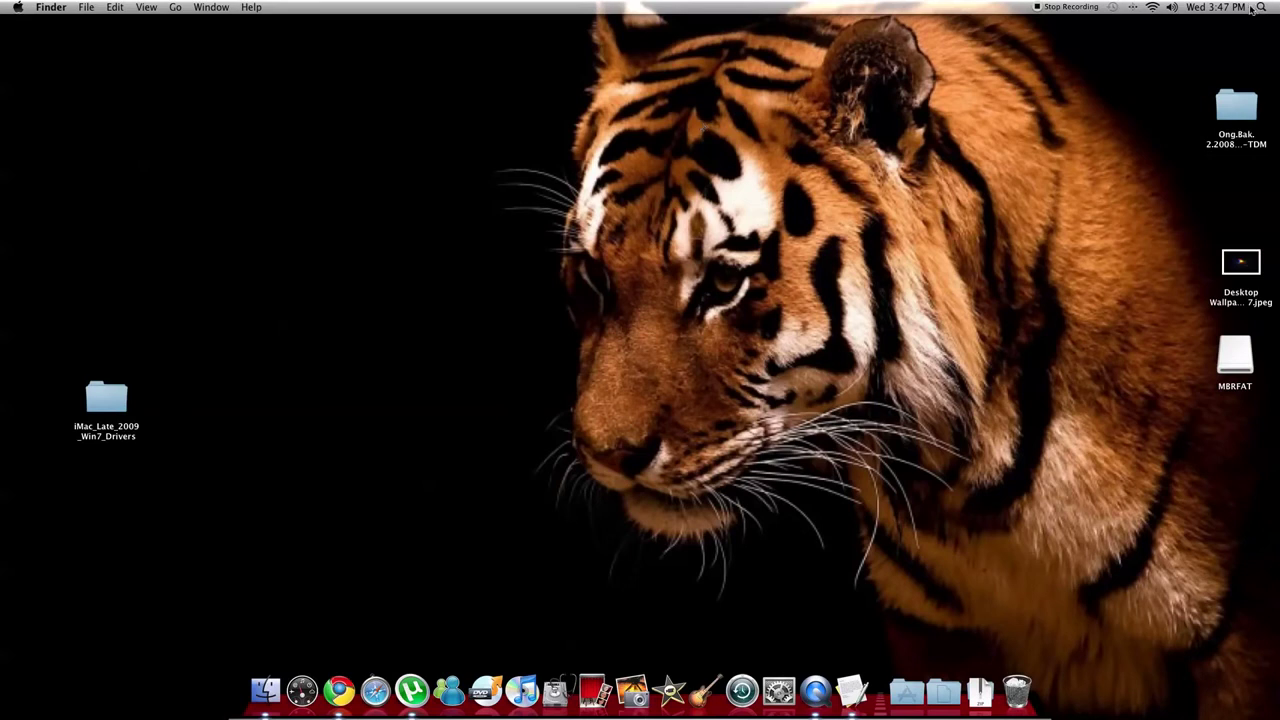
- Open the Utilities folder within Applications and select Boot Camp Assistant
click(910, 696)
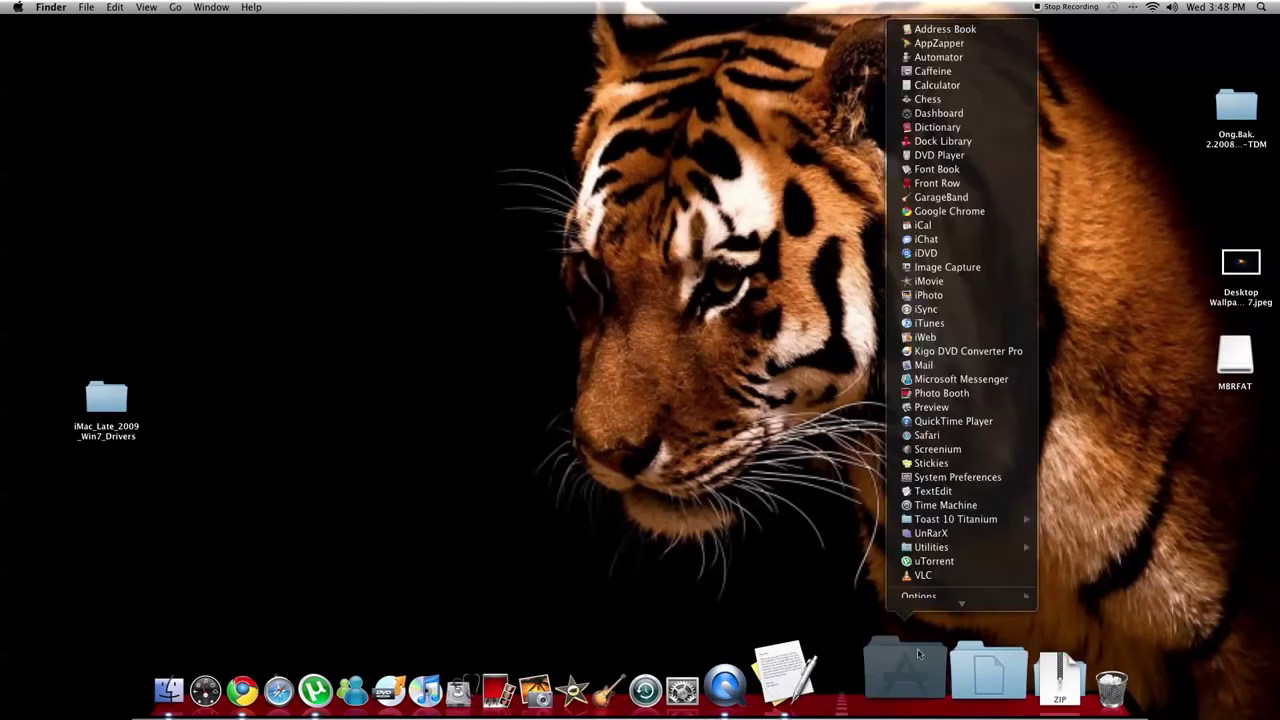
click(934, 548)
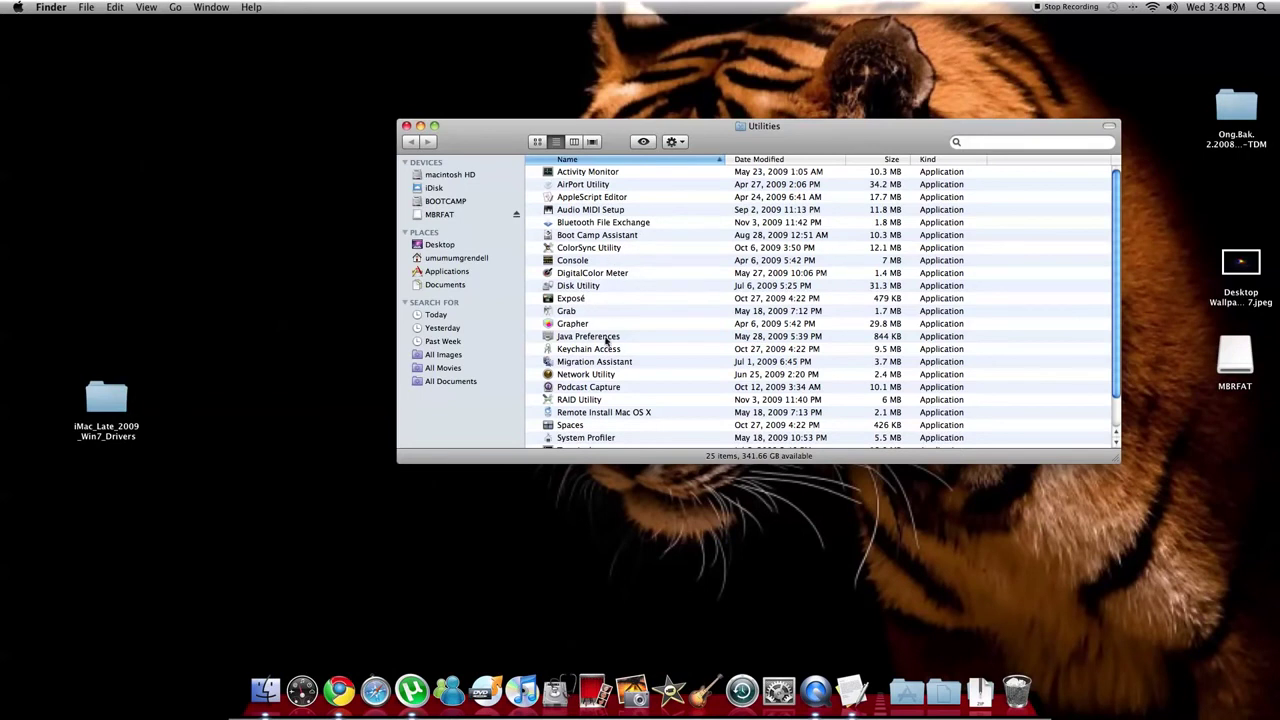
click(612, 236)
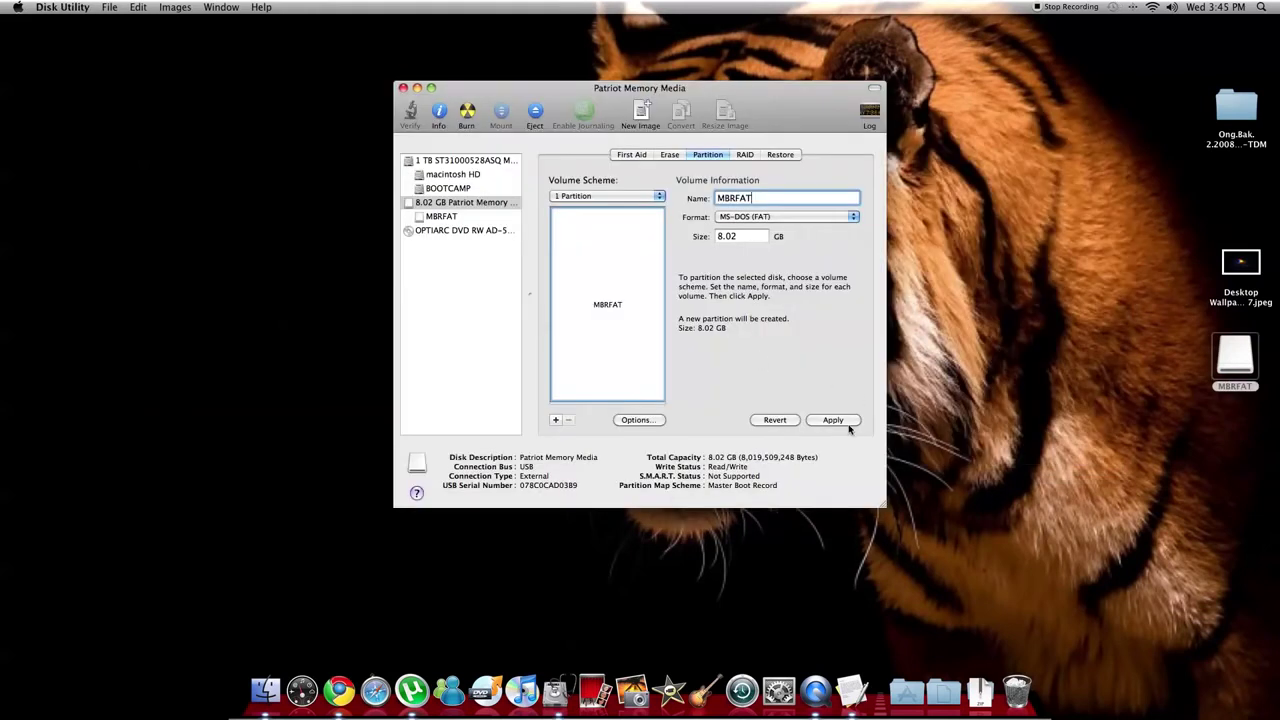
- Start repartitioning the Patriot Memory Media disk, cancel at the confirmation, and close Disk Utility, discarding the partition changes
click(845, 420)
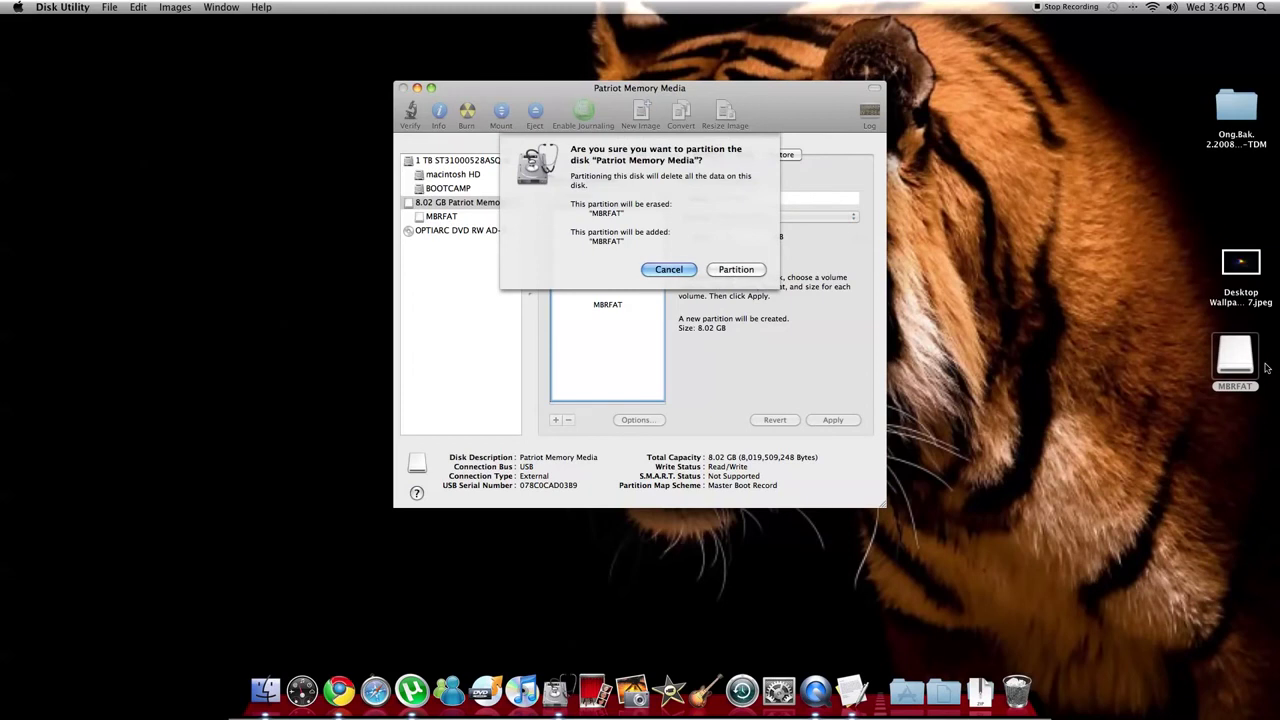
click(671, 269)
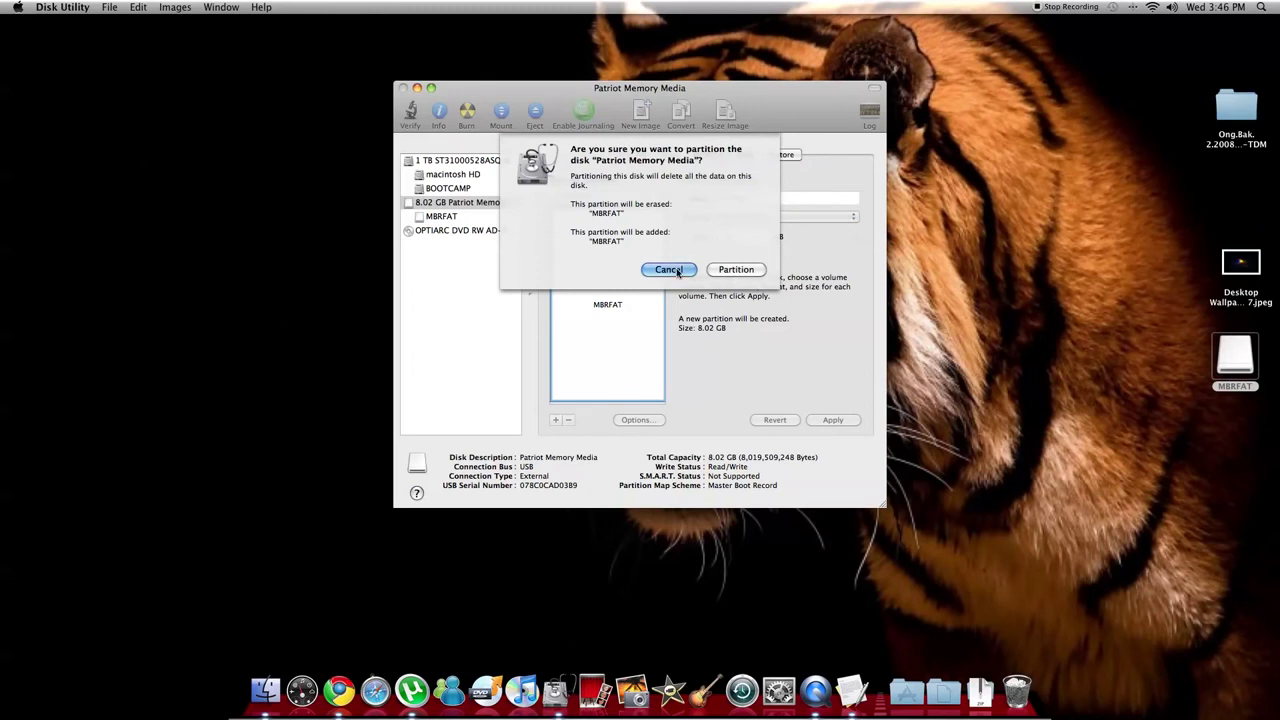
click(403, 88)
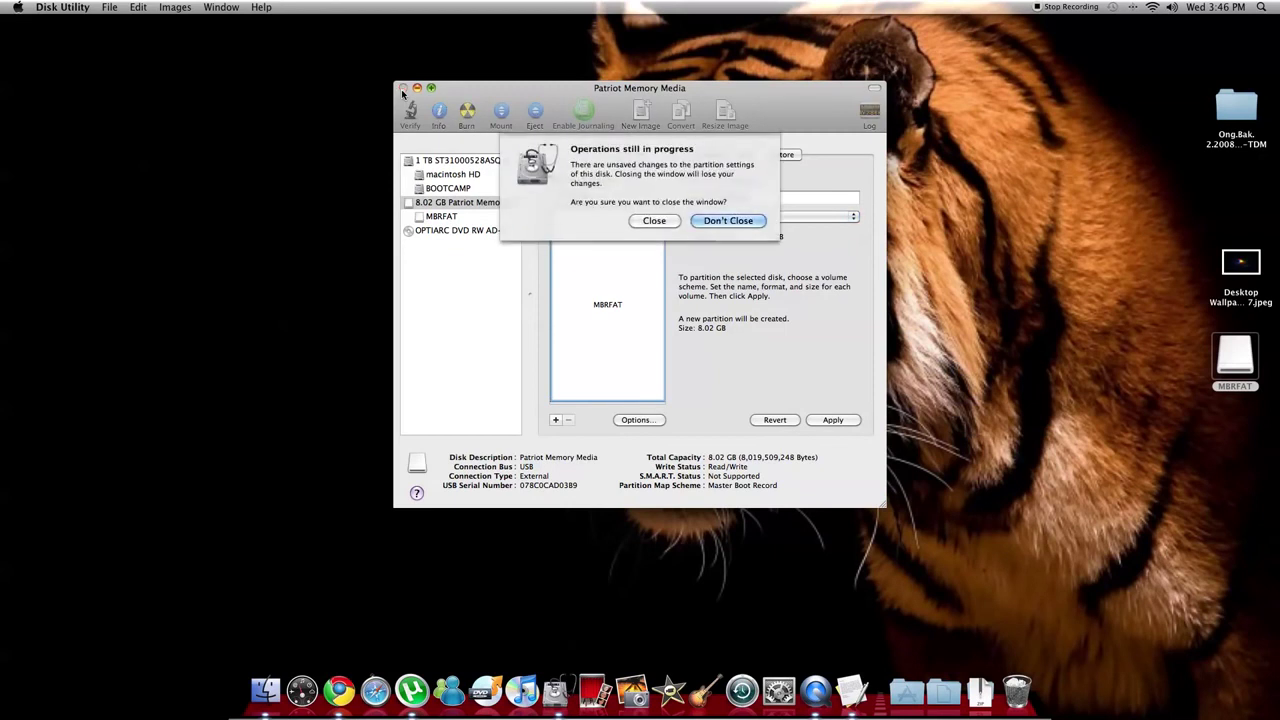
click(645, 219)
click(333, 675)
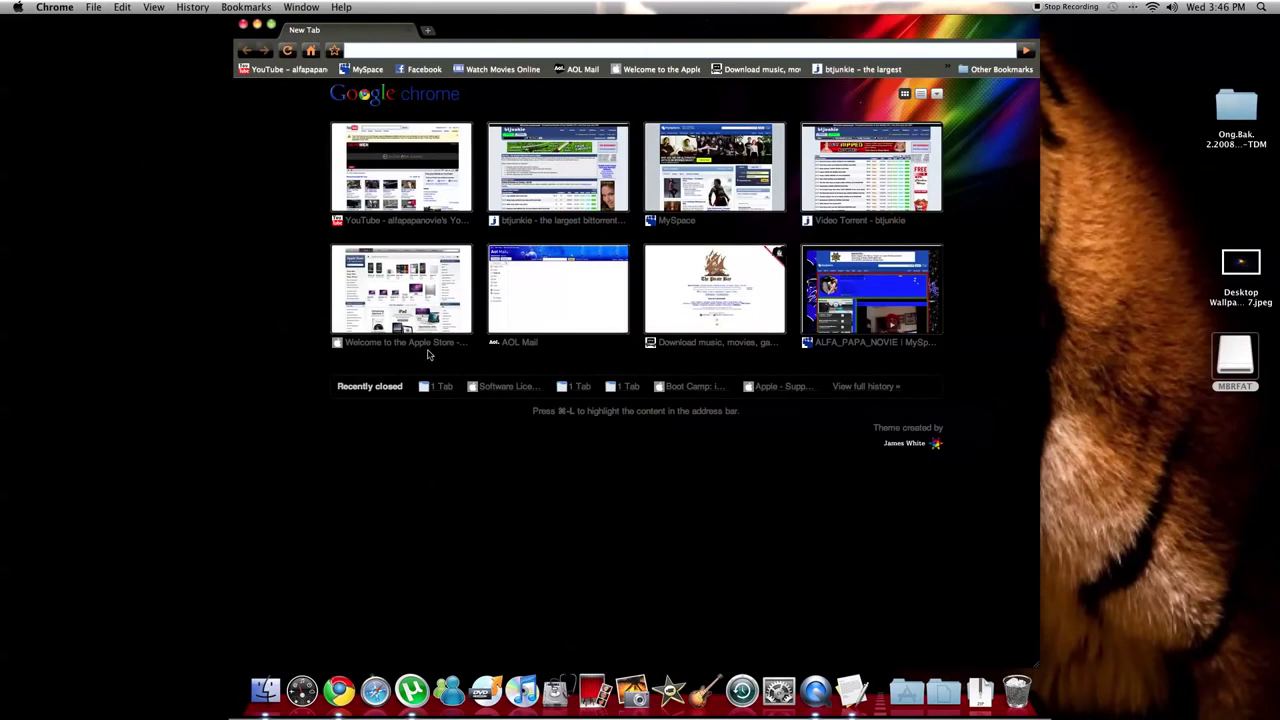
right_click(404, 48)
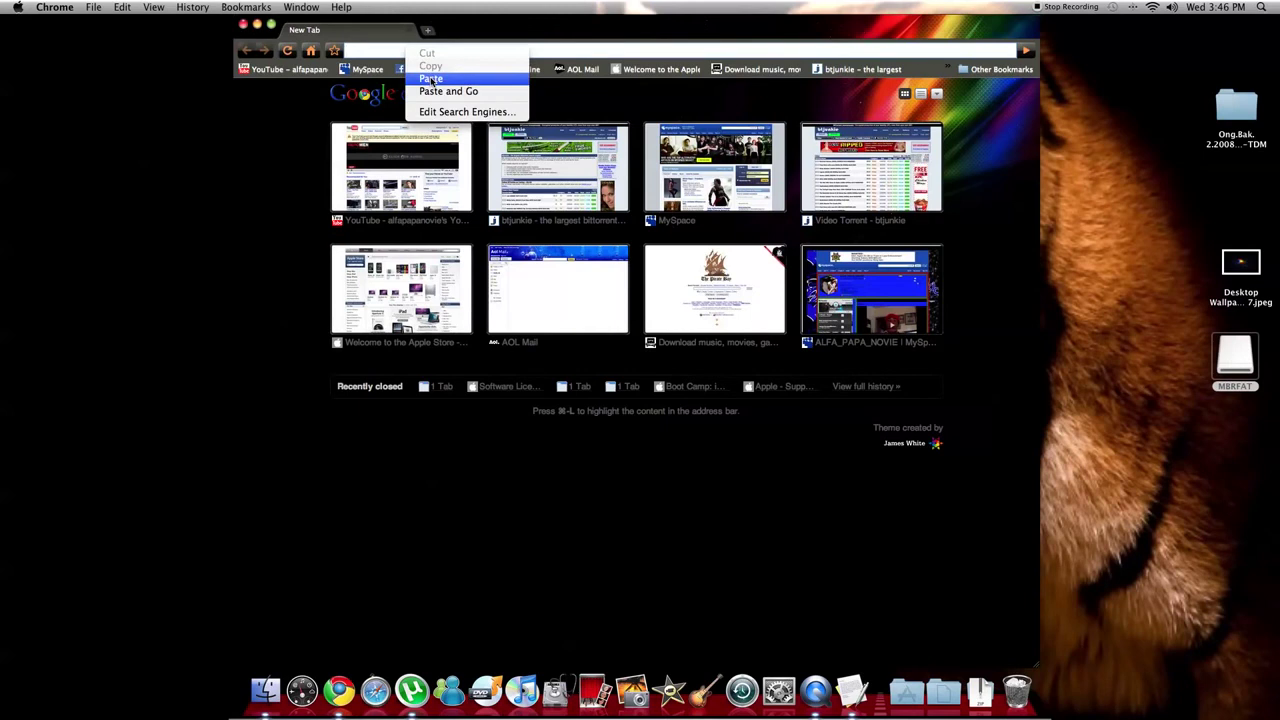
click(431, 79)
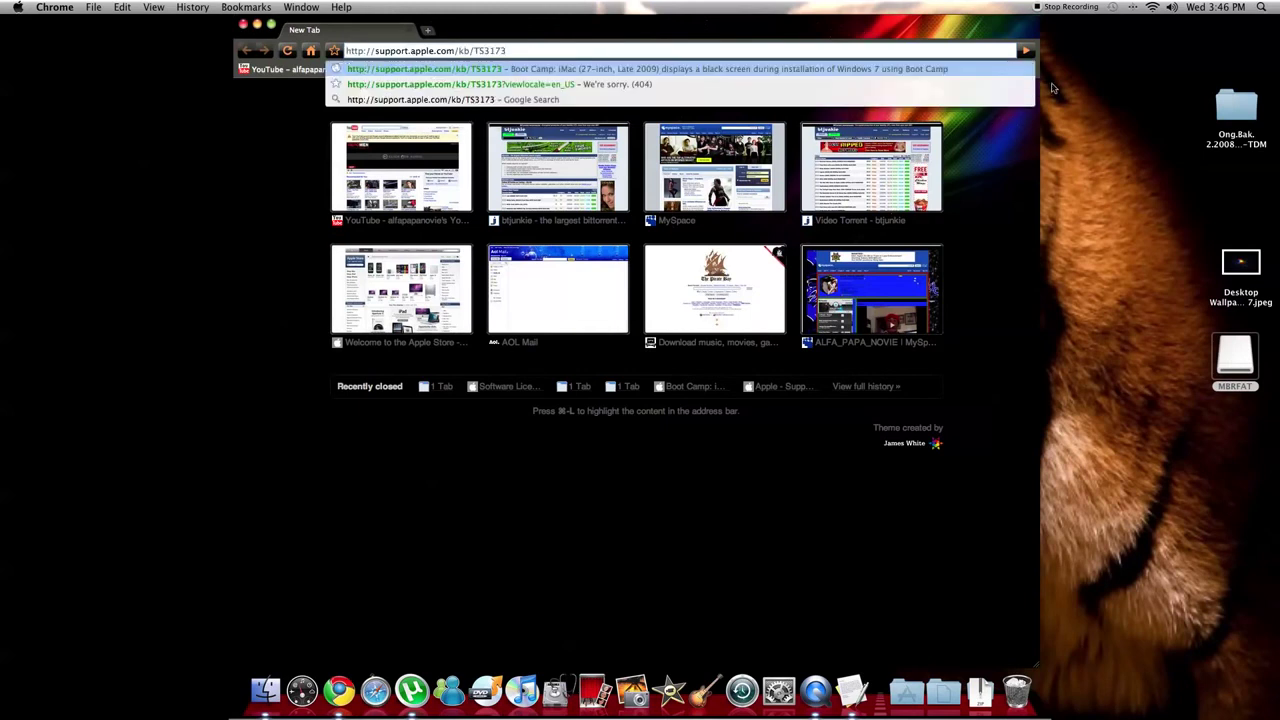
click(1026, 50)
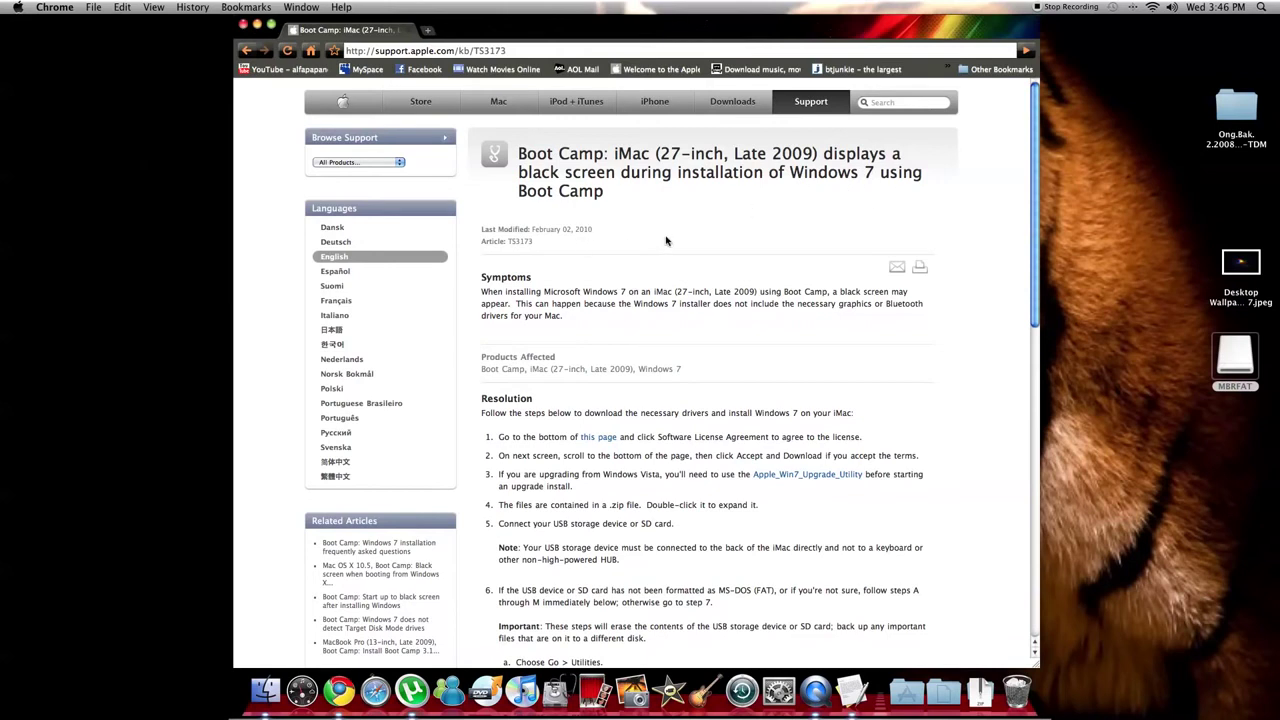
- Open the driver license agreement page linked in the article's first resolution step, locate "Accept and download", and minimize the browser
click(599, 437)
scroll(610, 420, down, 15)
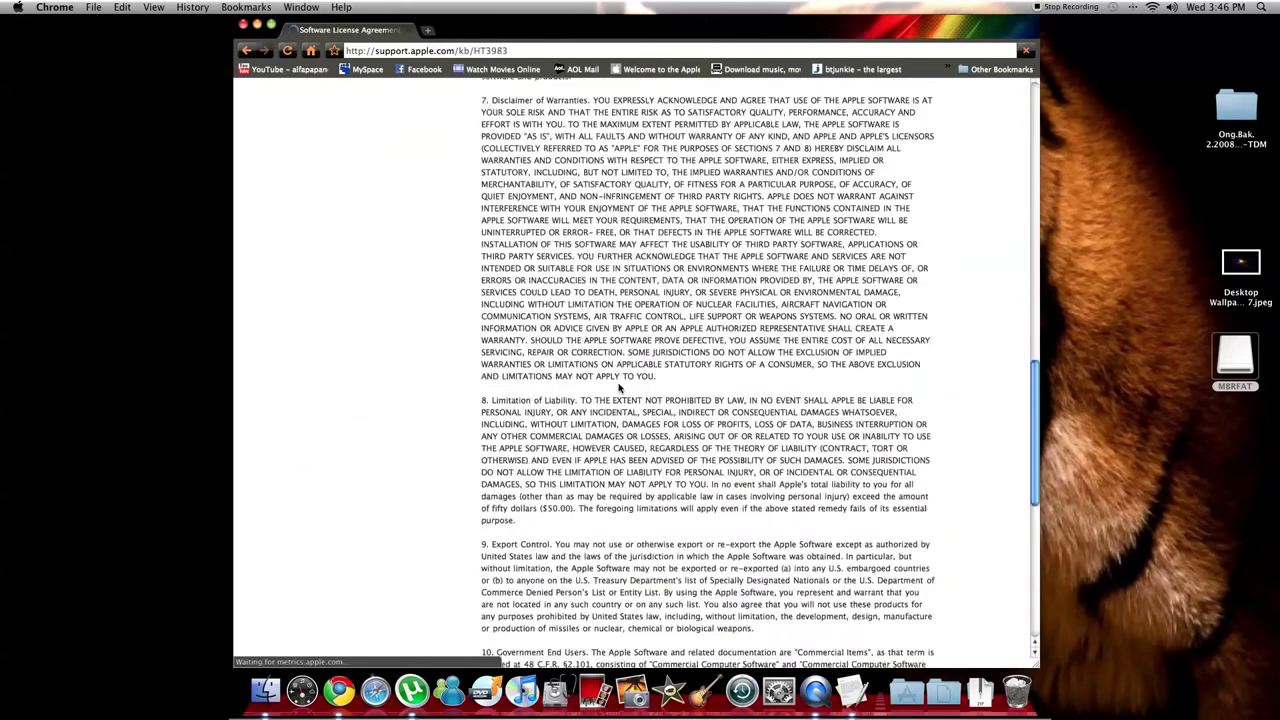
scroll(618, 388, down, 10)
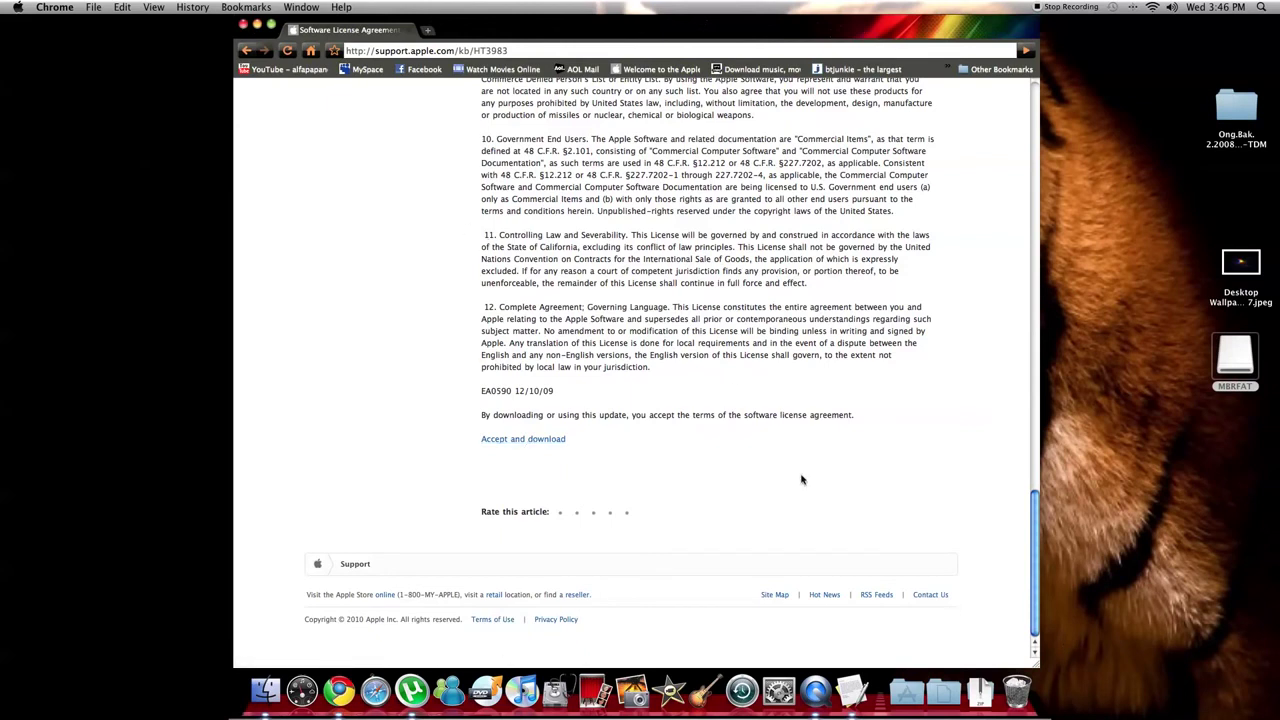
click(256, 24)
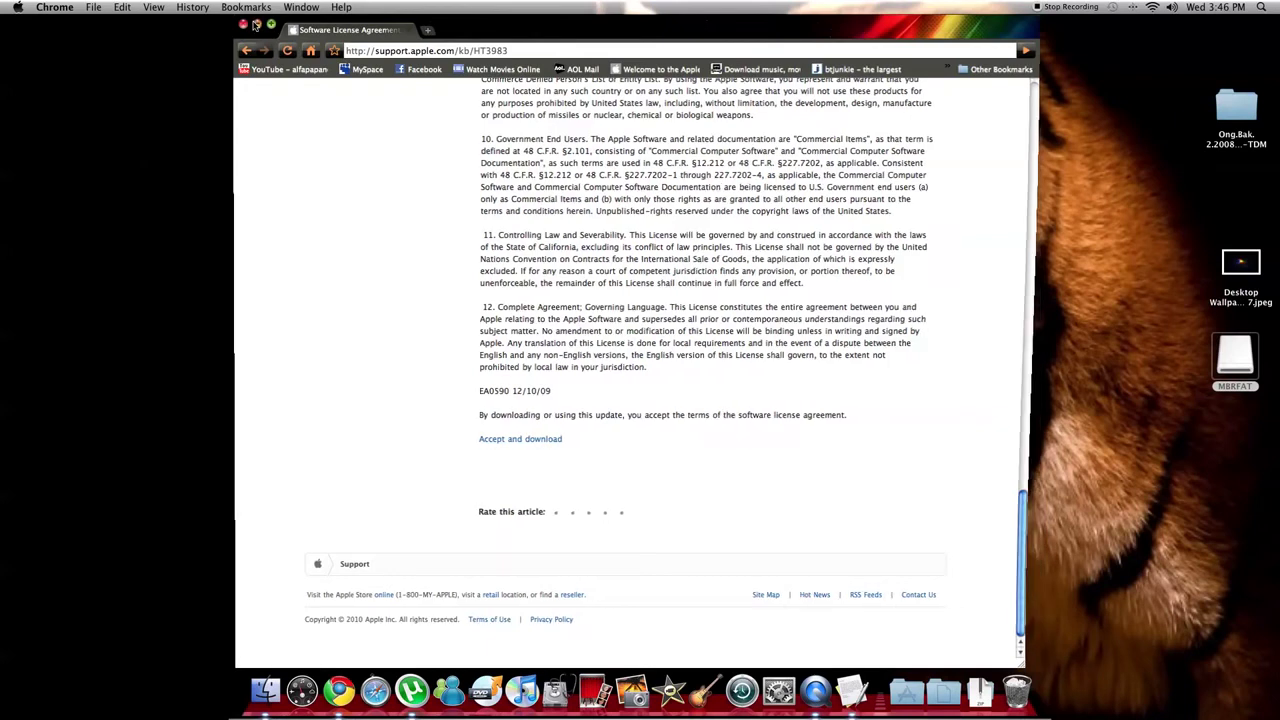
- Open the Downloads folder in Finder and extract iMac_Late_2009_Win7_Drivers.zip
click(998, 648)
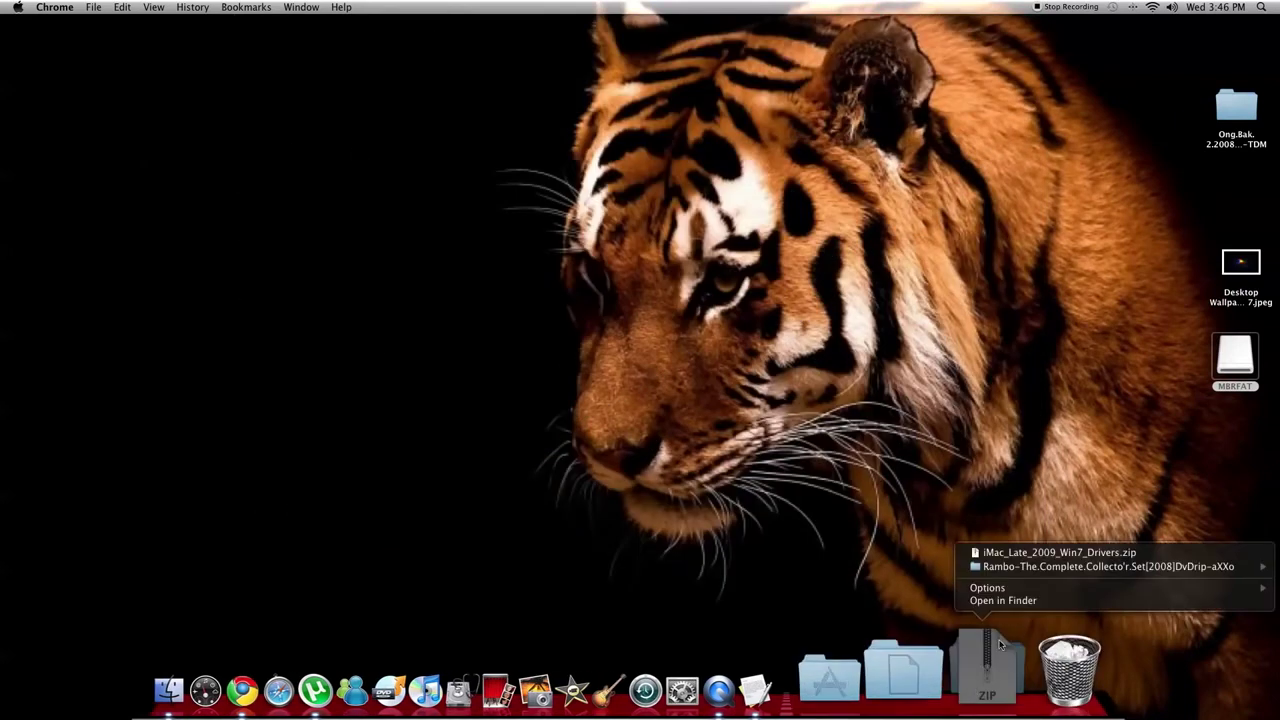
click(1000, 599)
drag(633, 266, 564, 225)
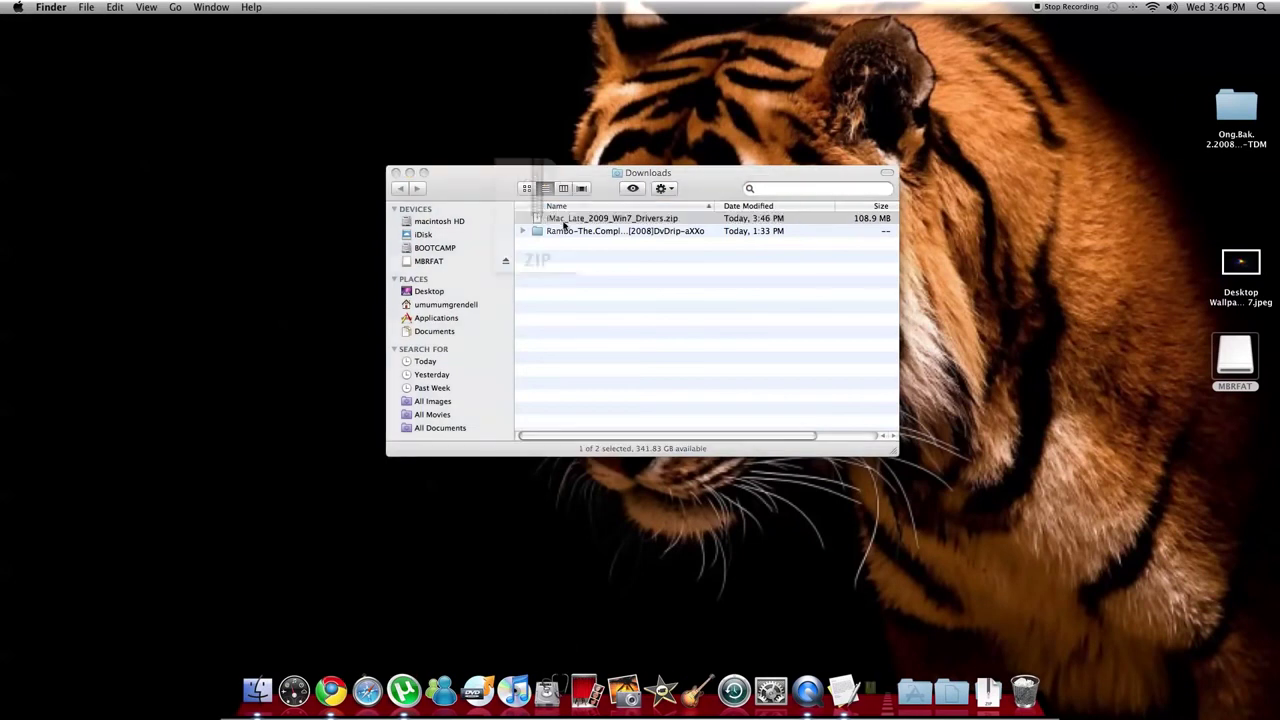
double_click(564, 222)
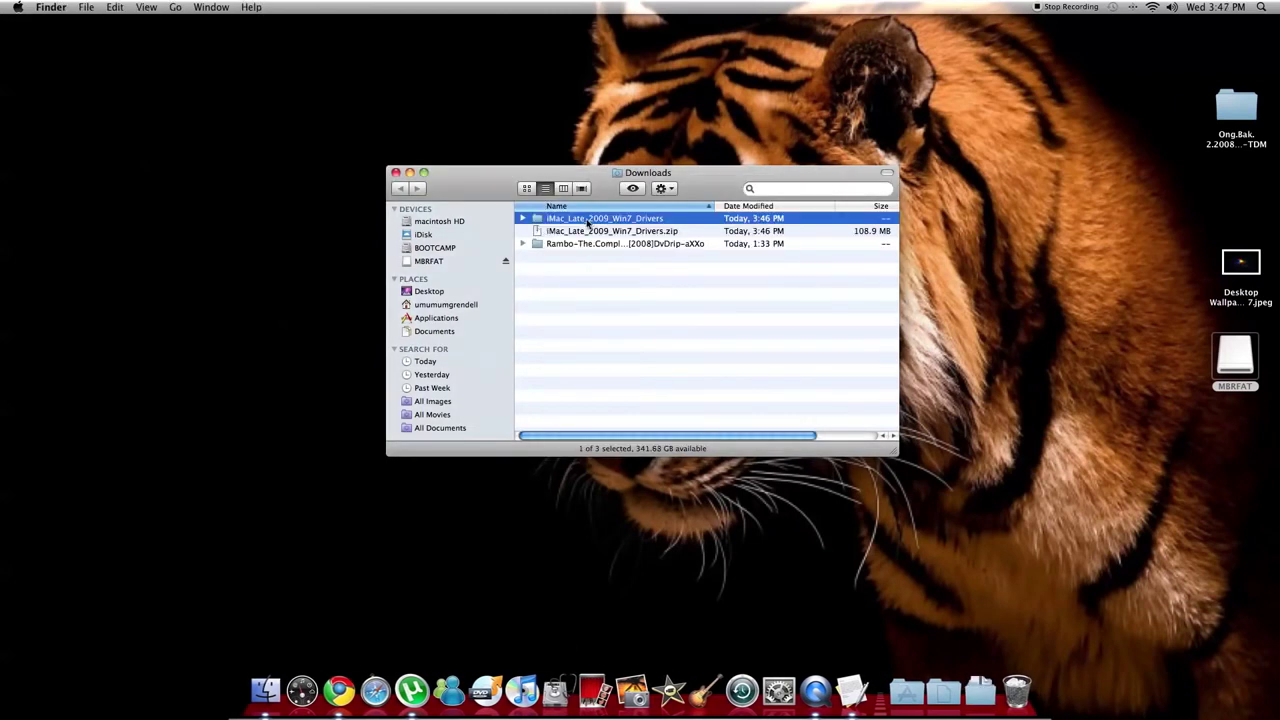
- Move the extracted iMac_Late_2009_Win7_Drivers folder to the desktop, close the Downloads window, and reposition the folder
drag(586, 222, 345, 200)
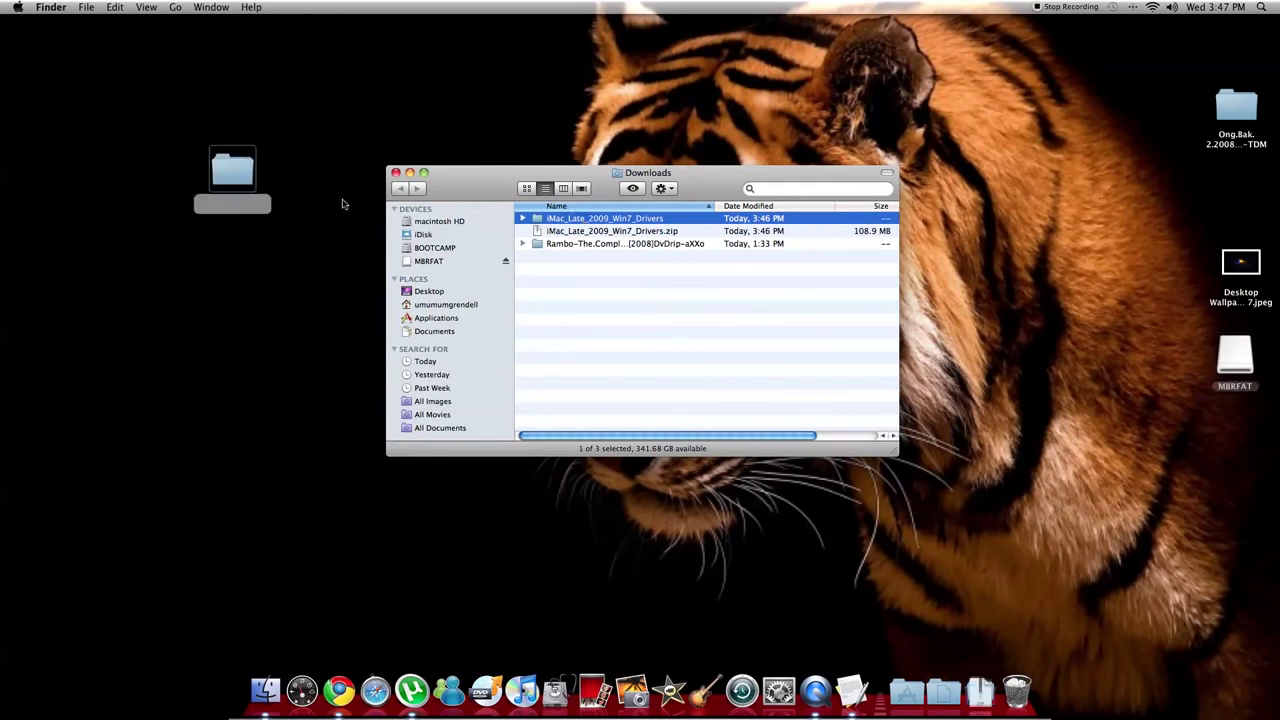
click(395, 173)
drag(250, 168, 553, 202)
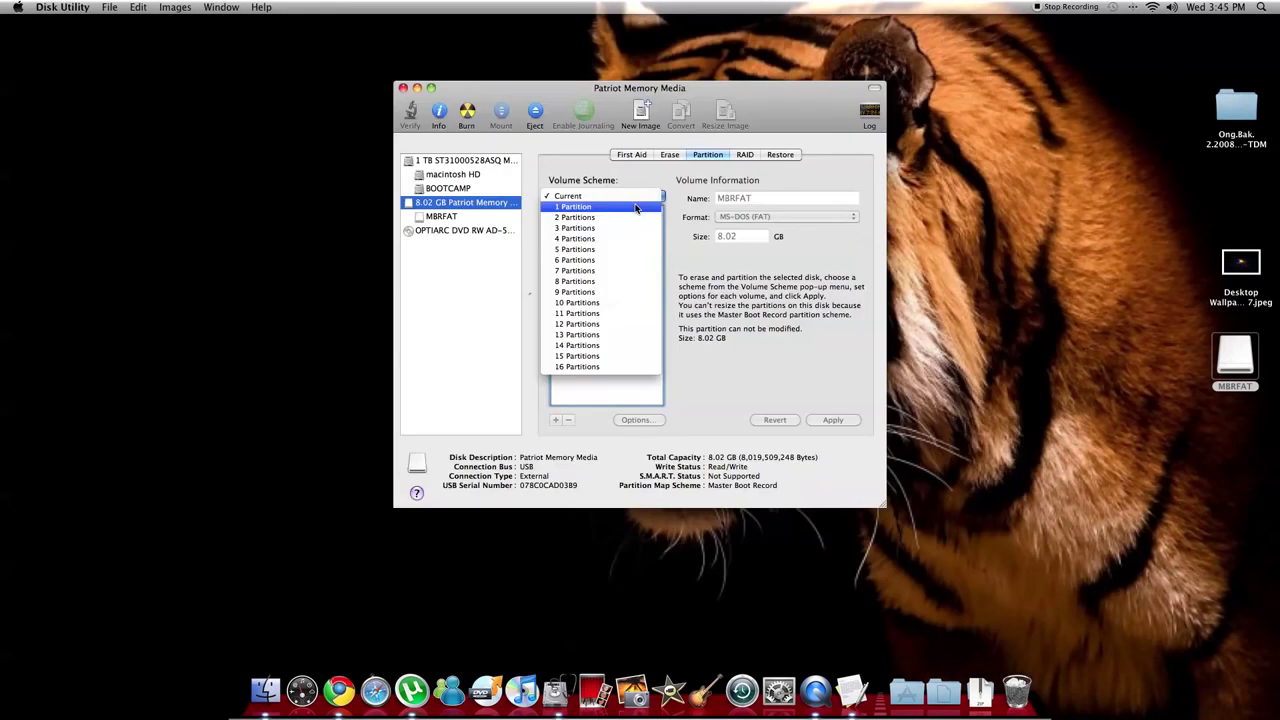
- Set the 8.02 GB Patriot Memory disk's volume scheme to 1 Partition and name the volume MBRFAT
click(600, 209)
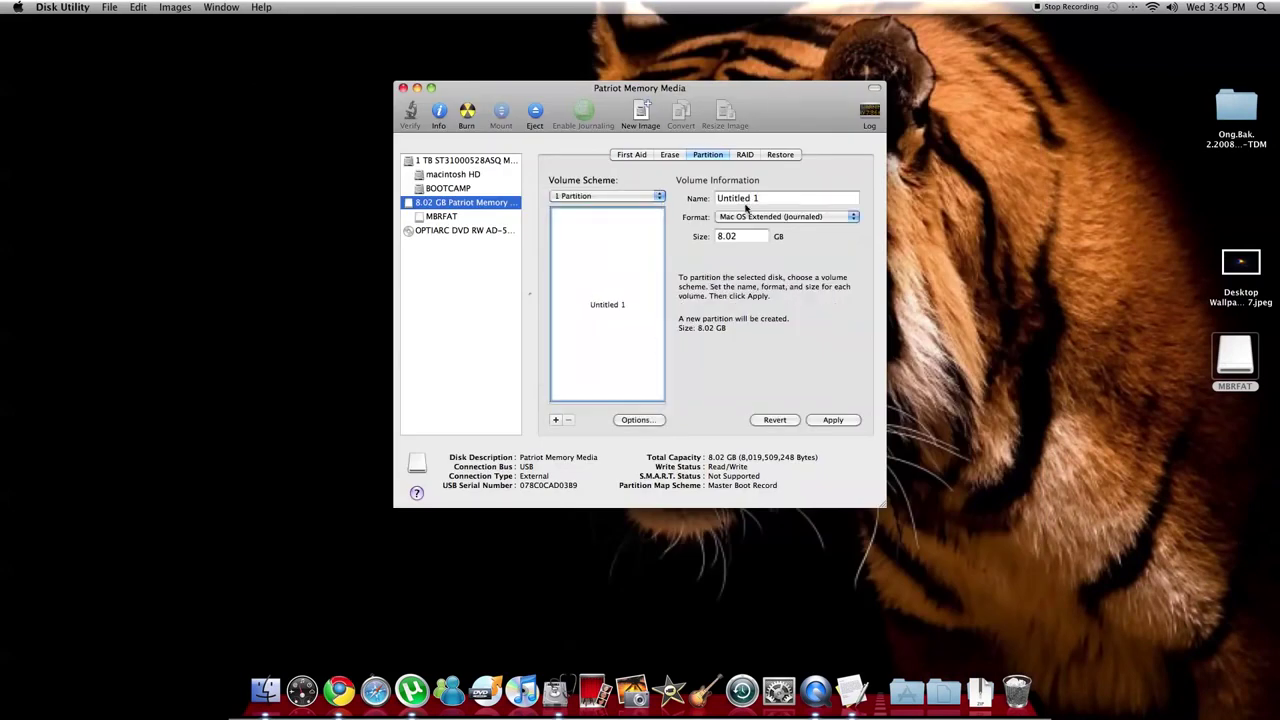
click(807, 201)
key(BackSpace)
key(BackSpace)
key(BackSpace)
key(BackSpace)
key(BackSpace)
key(BackSpace)
key(BackSpace)
key(BackSpace)
key(BackSpace)
key(BackSpace)
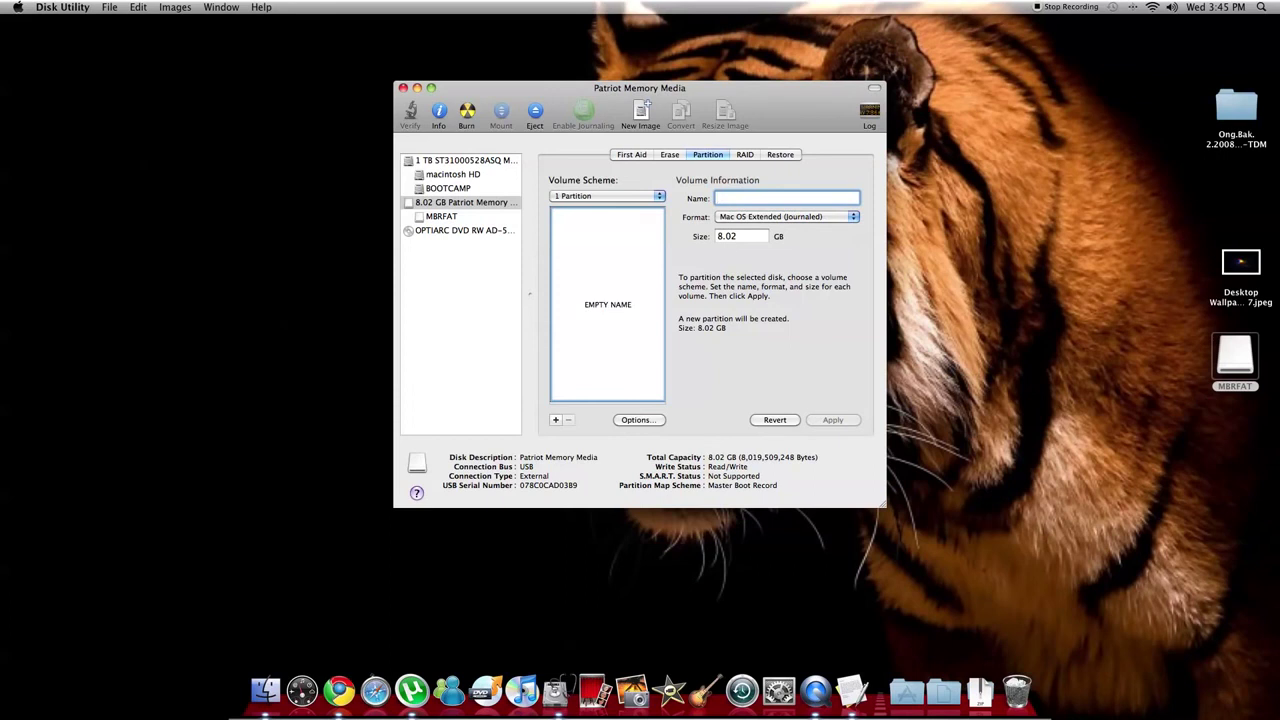
text(MBRFAT)
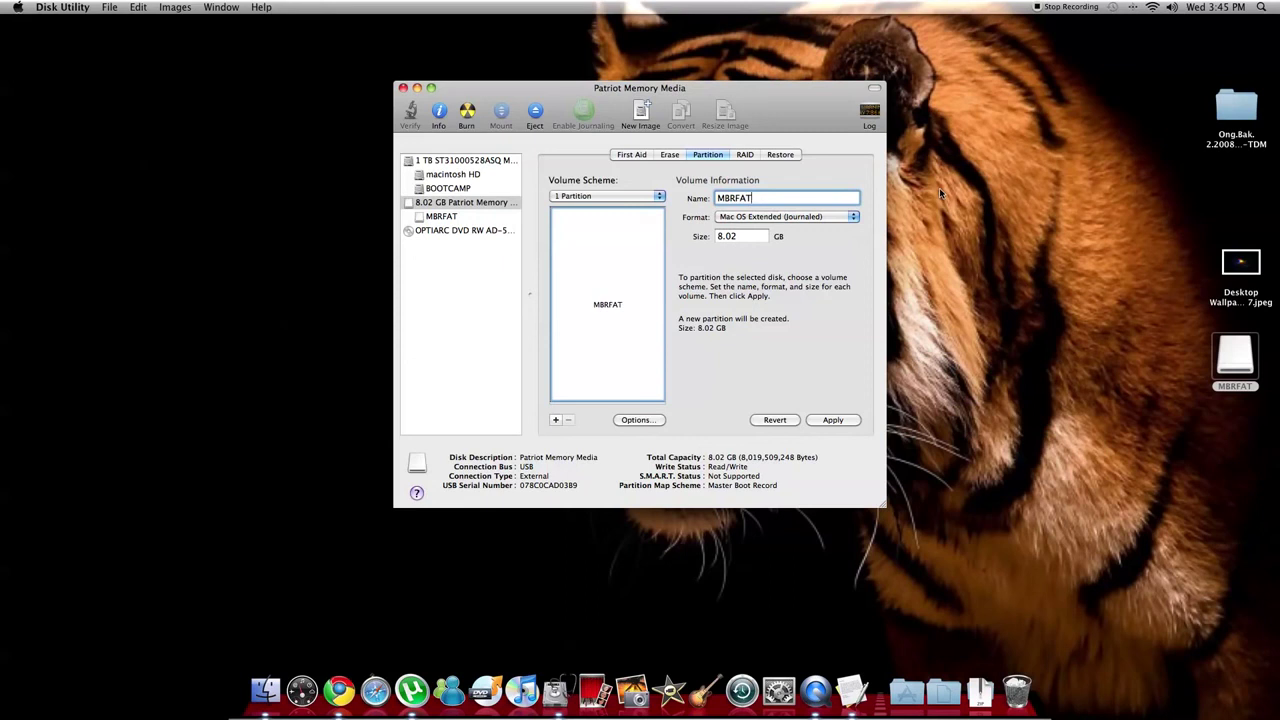
- Set the MBRFAT volume's format to MS-DOS (FAT) and open the disk's partition options
click(855, 217)
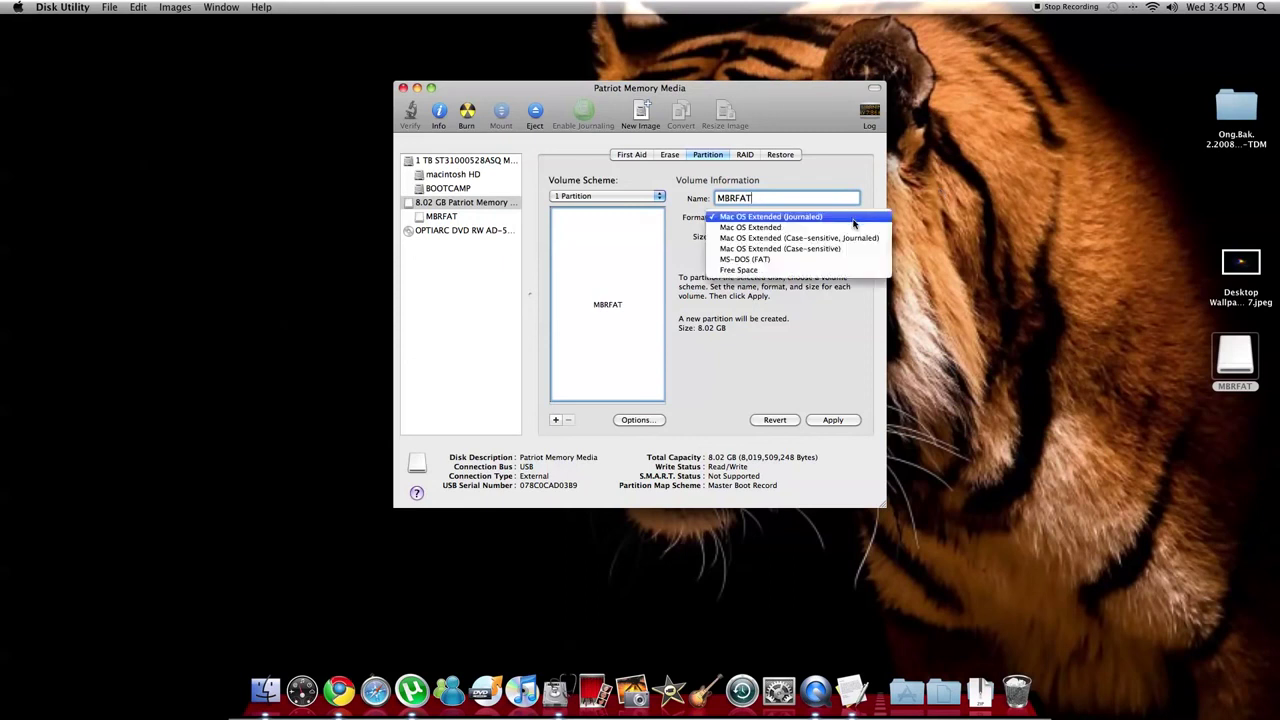
click(819, 261)
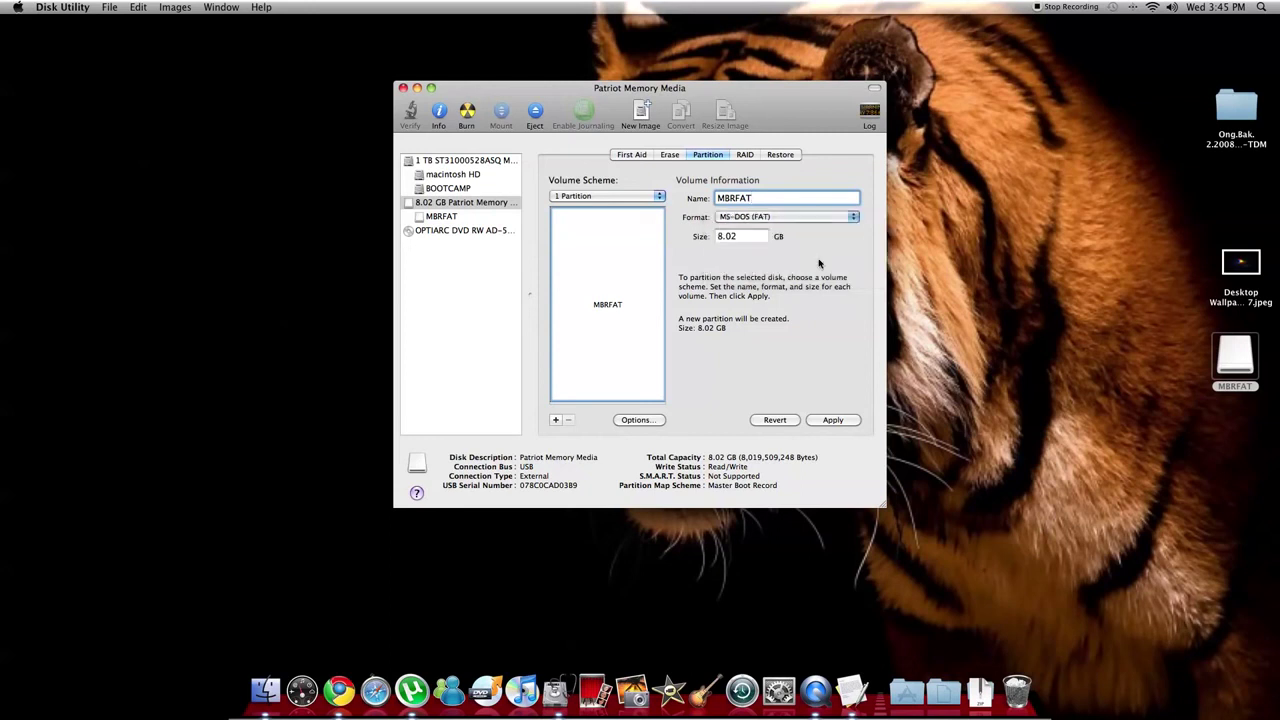
click(638, 420)
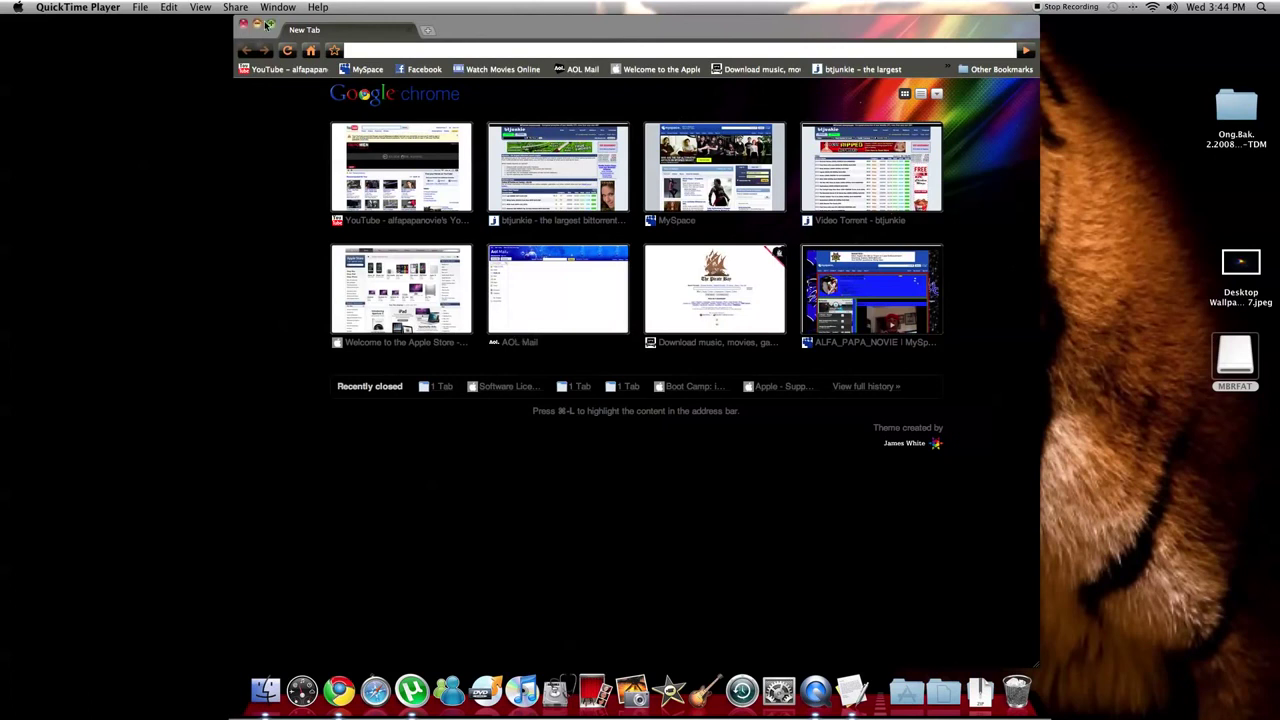
- Minimize the browser window, open Disk Utility, and select the 8.02 GB Patriot Memory disk
click(258, 24)
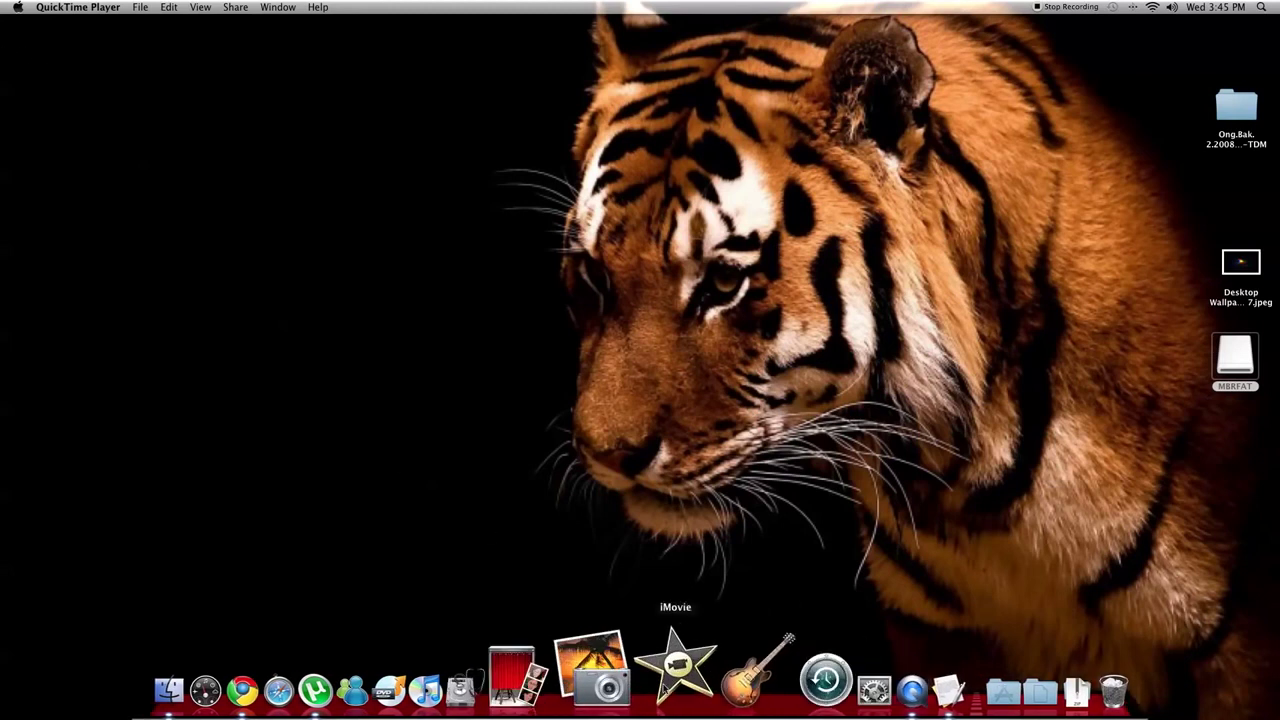
click(514, 675)
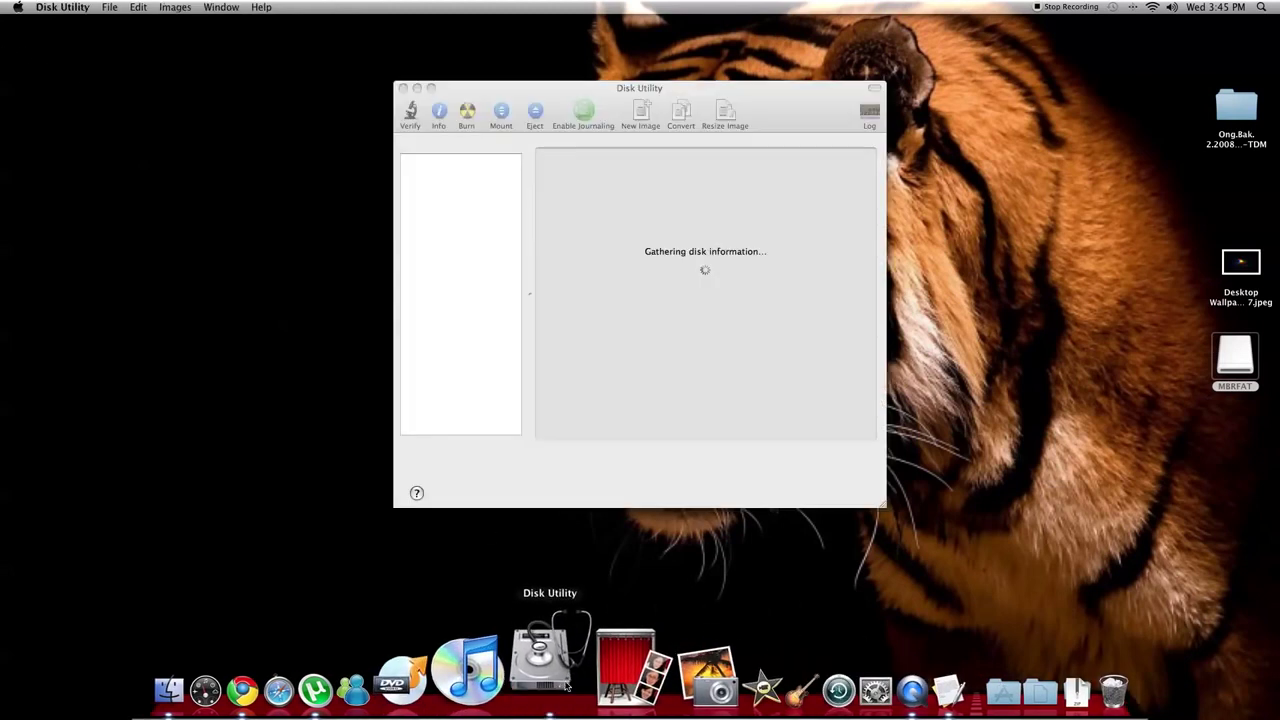
click(460, 204)
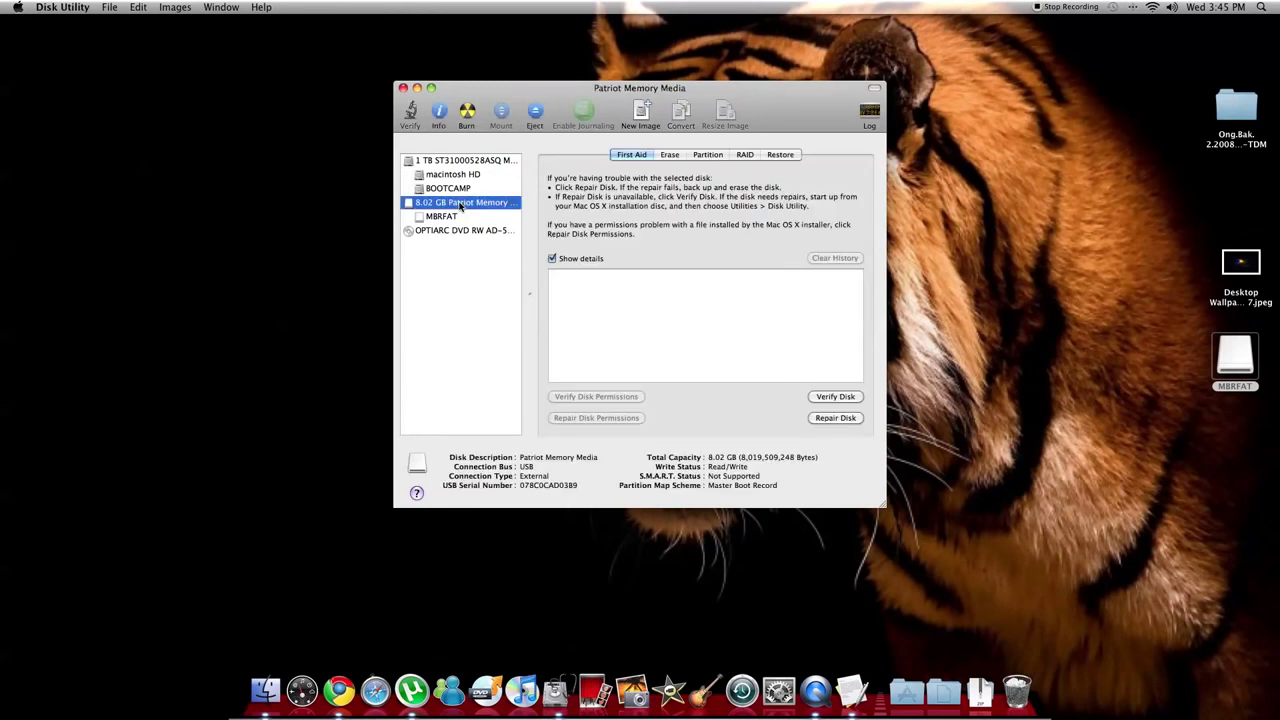